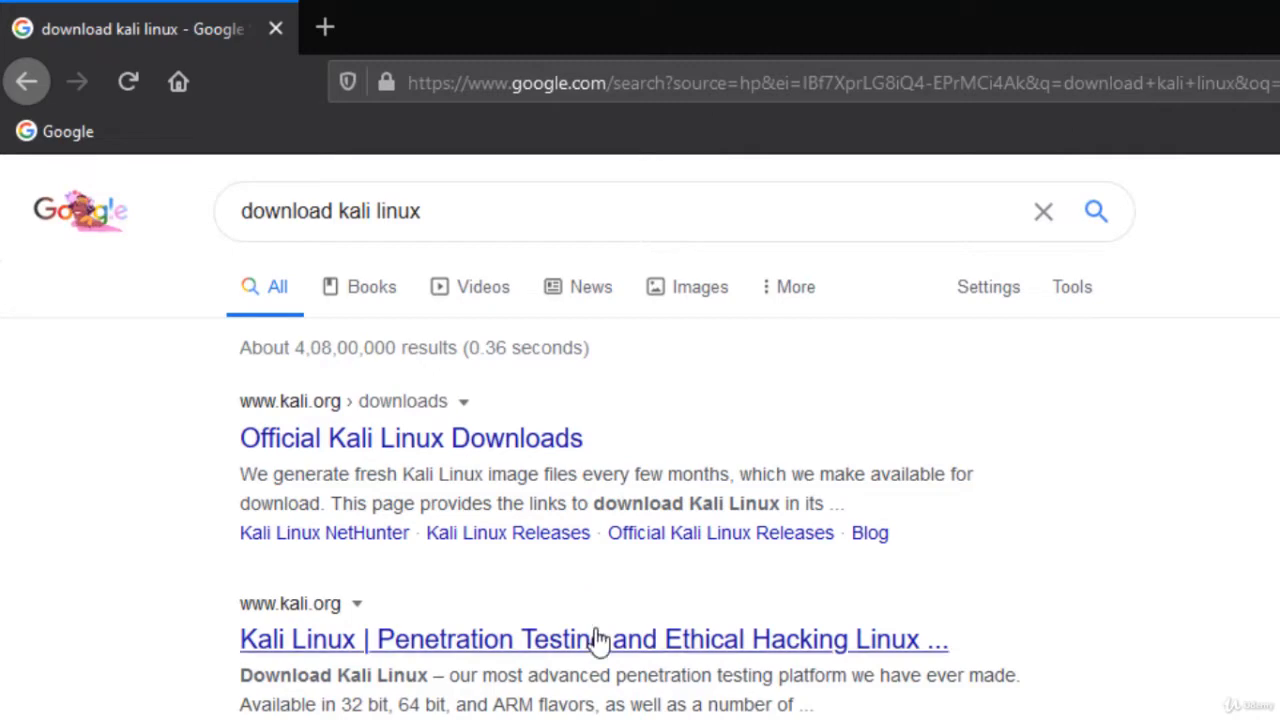
Open the Official Kali Linux Downloads page on kali.org from the search results.
scroll(432, 578, down, 3)
scroll(431, 576, up, 3)
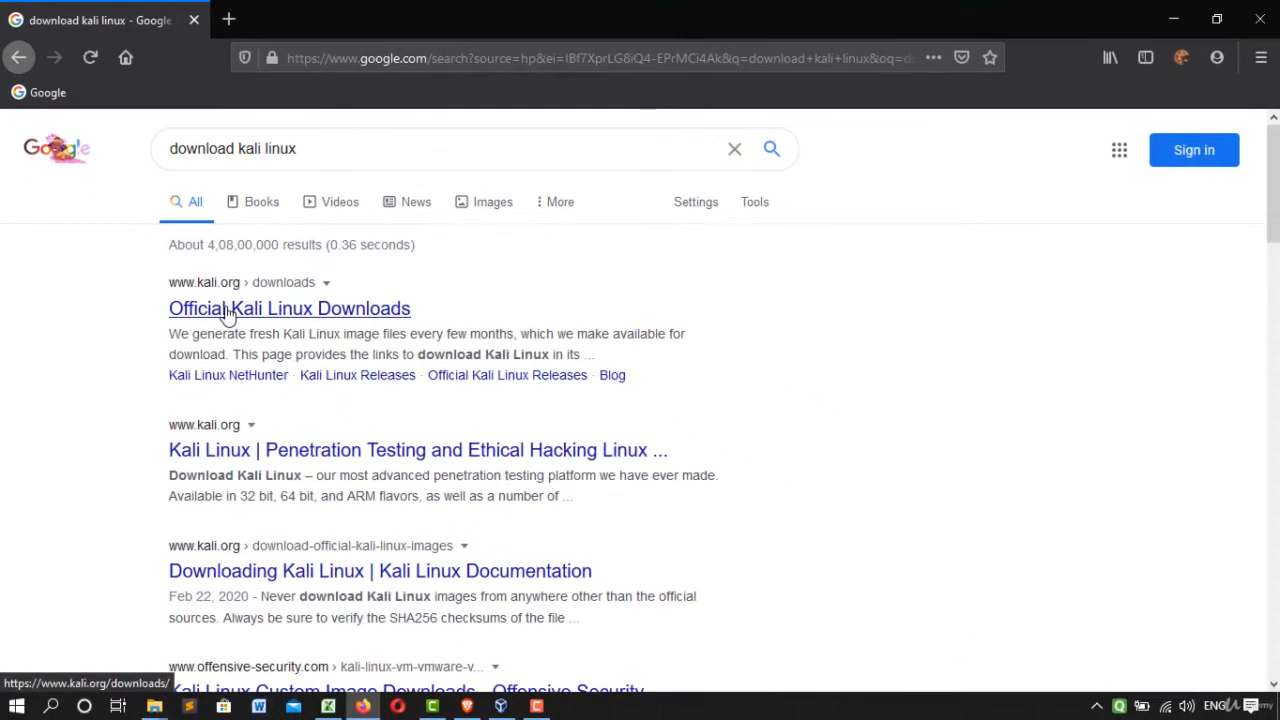
click(228, 312)
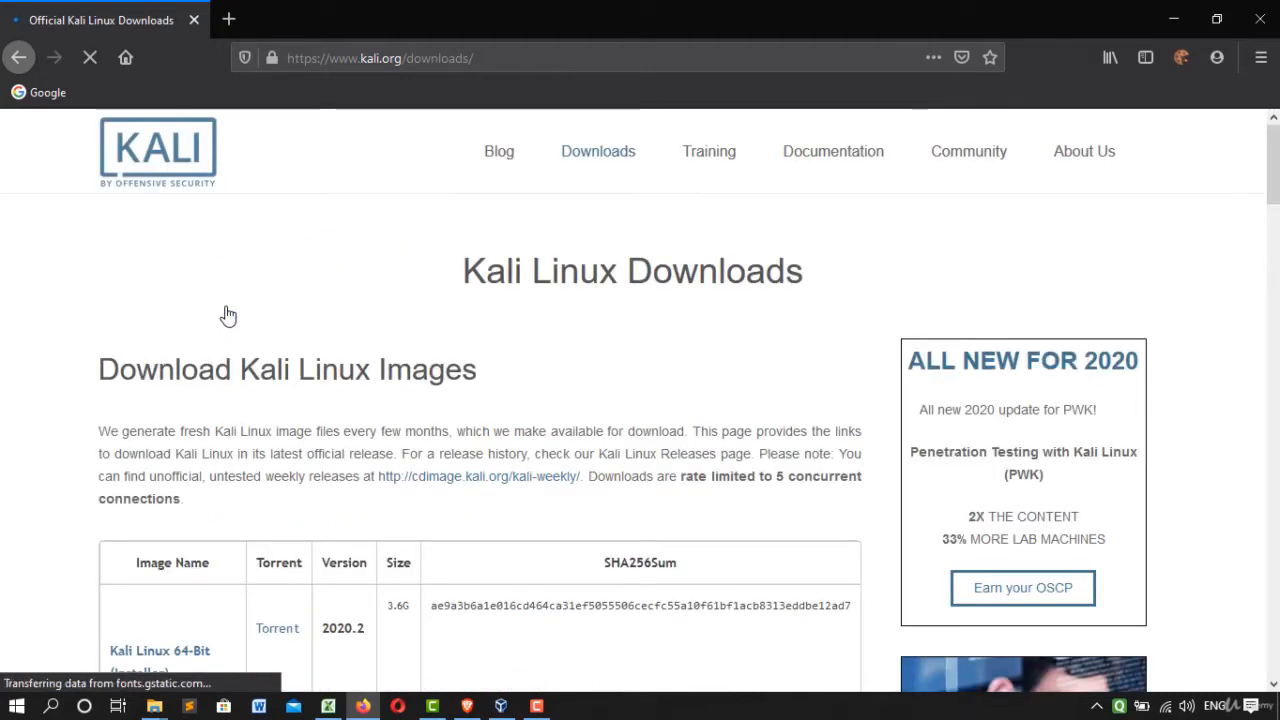
Examine the list of Kali Linux image downloads, including the 64-bit and 32-bit VirtualBox entries.
scroll(226, 320, down, 5)
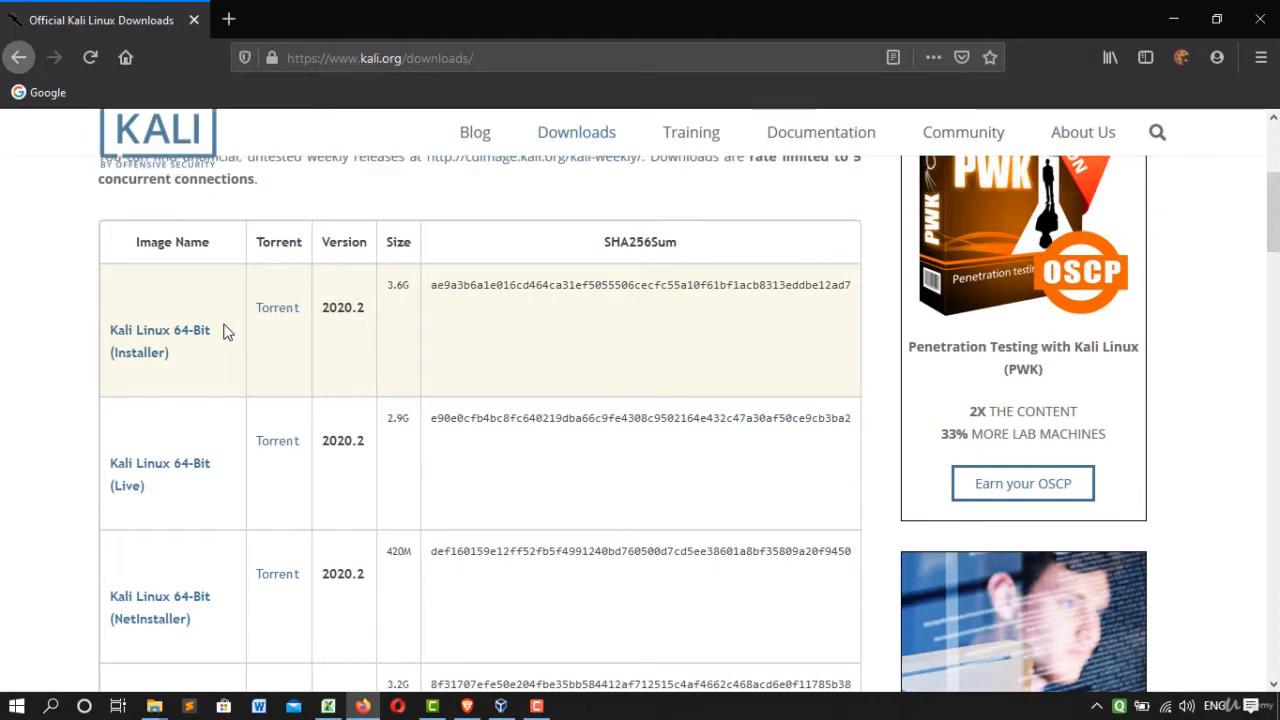
scroll(424, 334, up, 2)
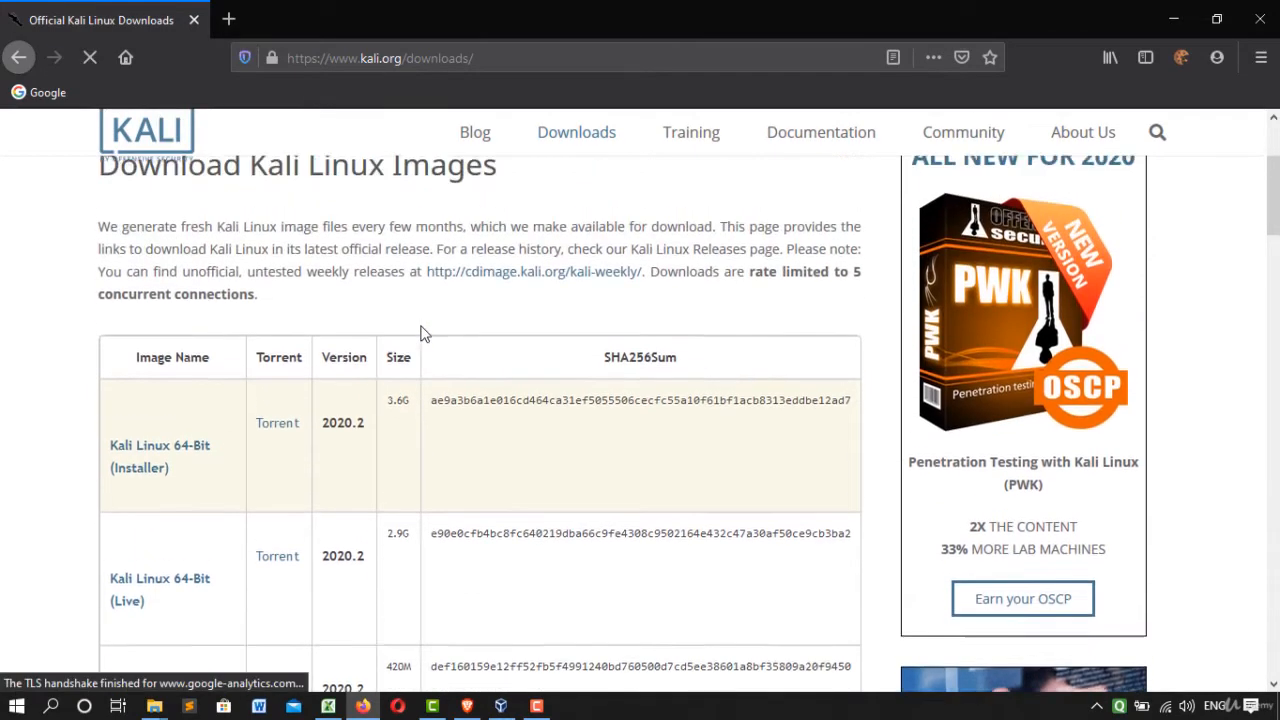
scroll(424, 334, up, 1)
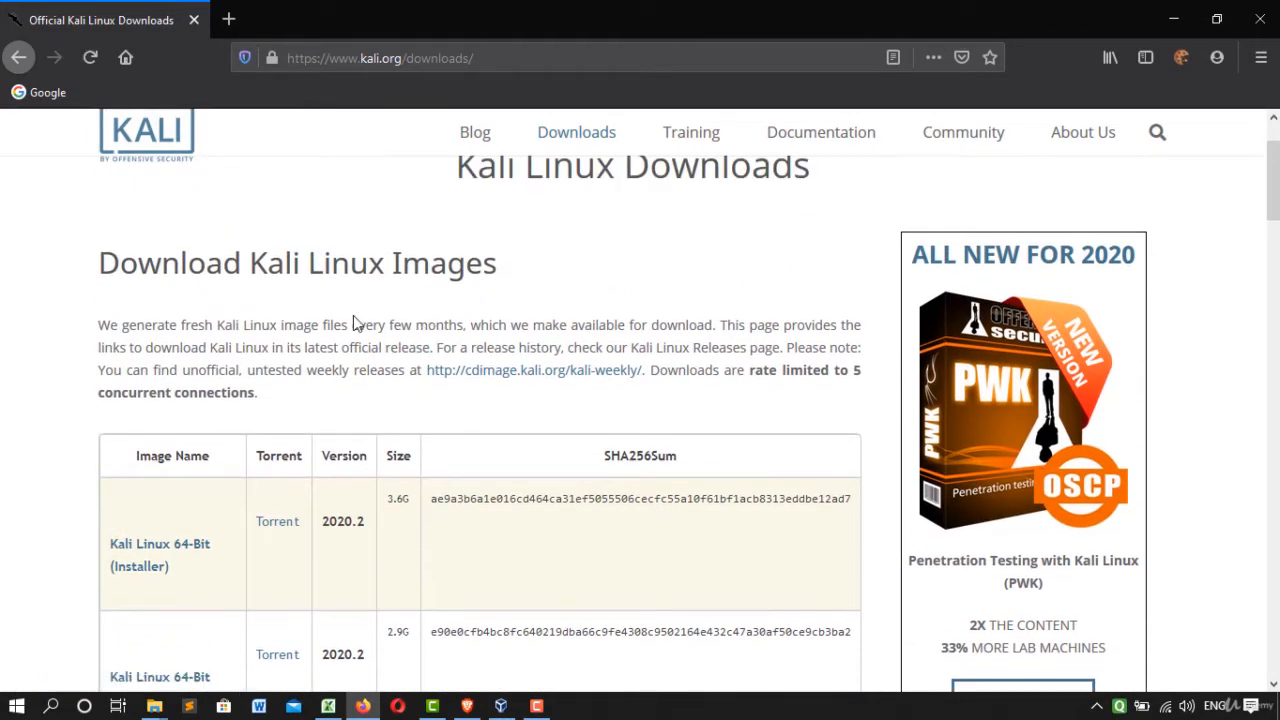
scroll(483, 369, down, 2)
scroll(483, 369, down, 1)
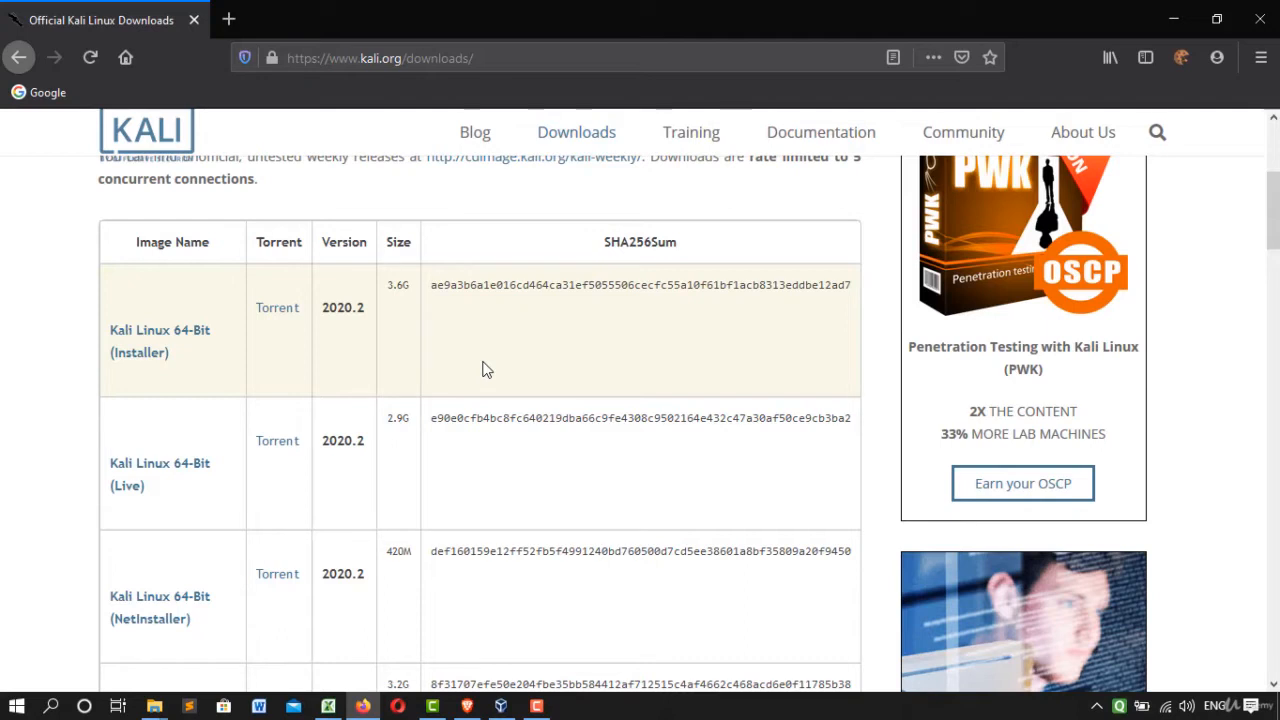
key(F5)
scroll(483, 370, down, 15)
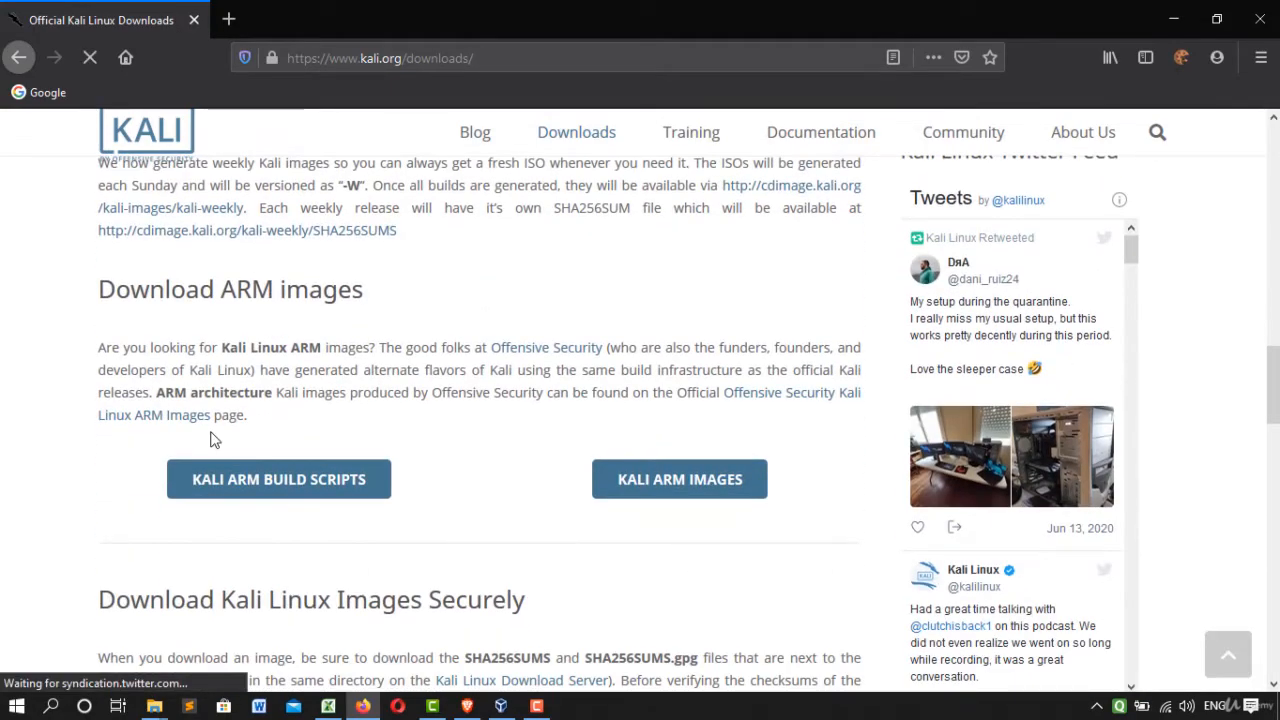
scroll(250, 430, up, 4)
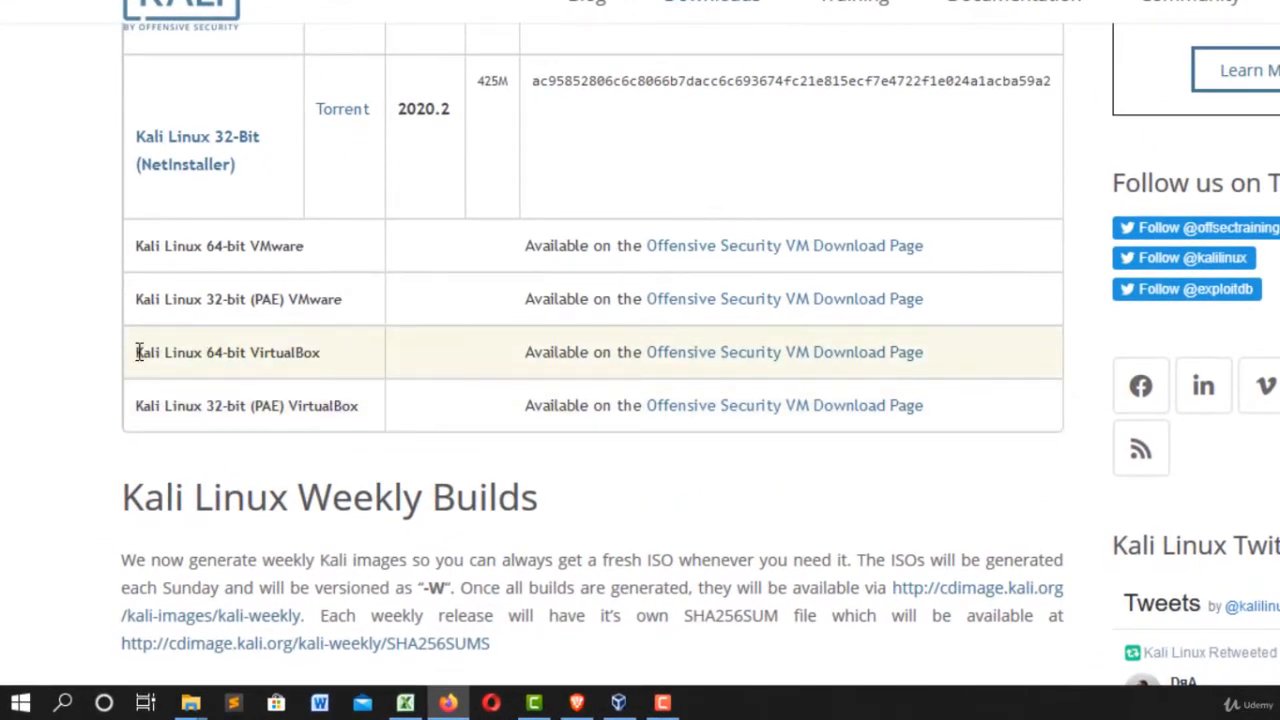
drag(138, 352, 349, 430)
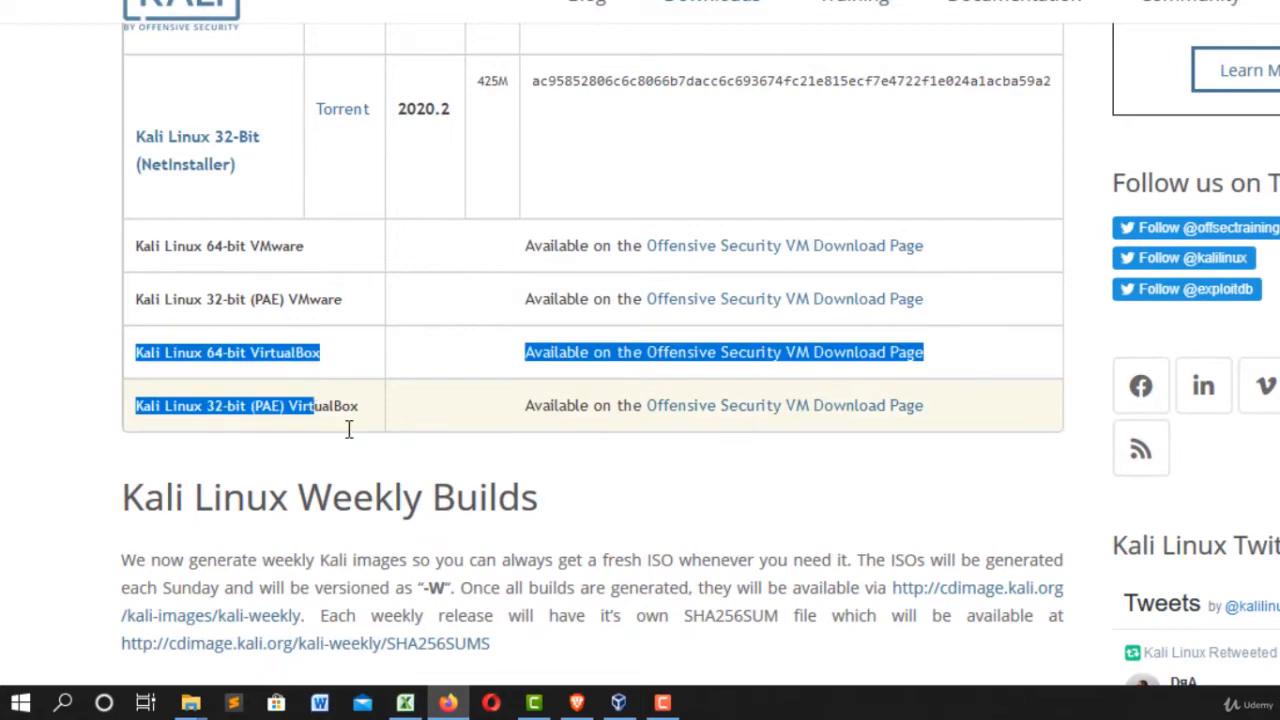
click(543, 486)
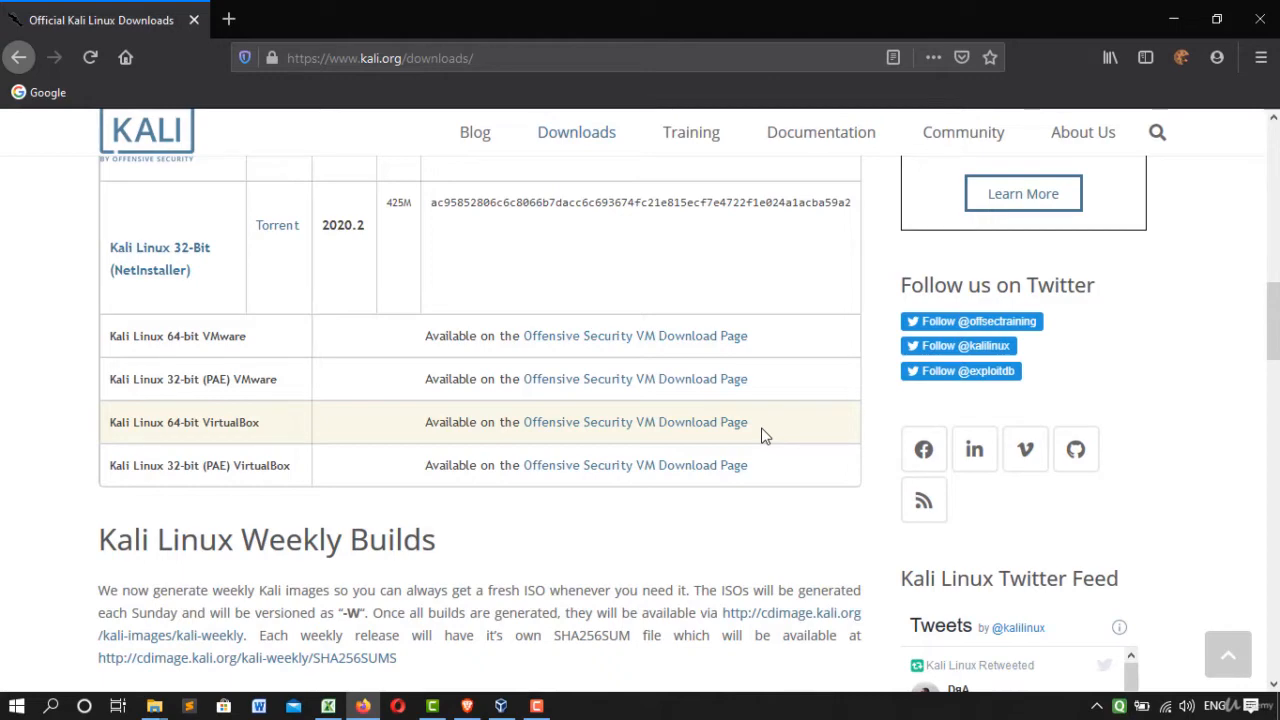
Open the Offensive Security VM Download Page for Kali Linux 64-bit VirtualBox and expand the Kali Linux VirtualBox Images section.
click(700, 431)
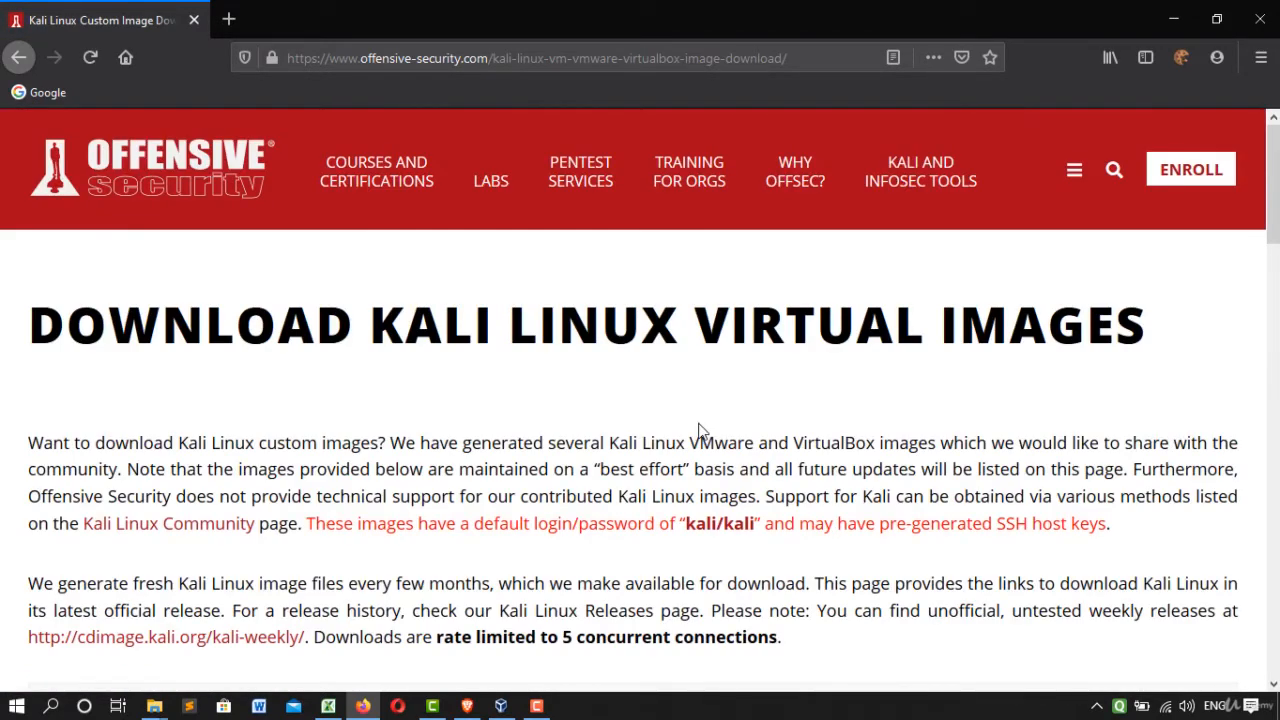
scroll(700, 431, down, 4)
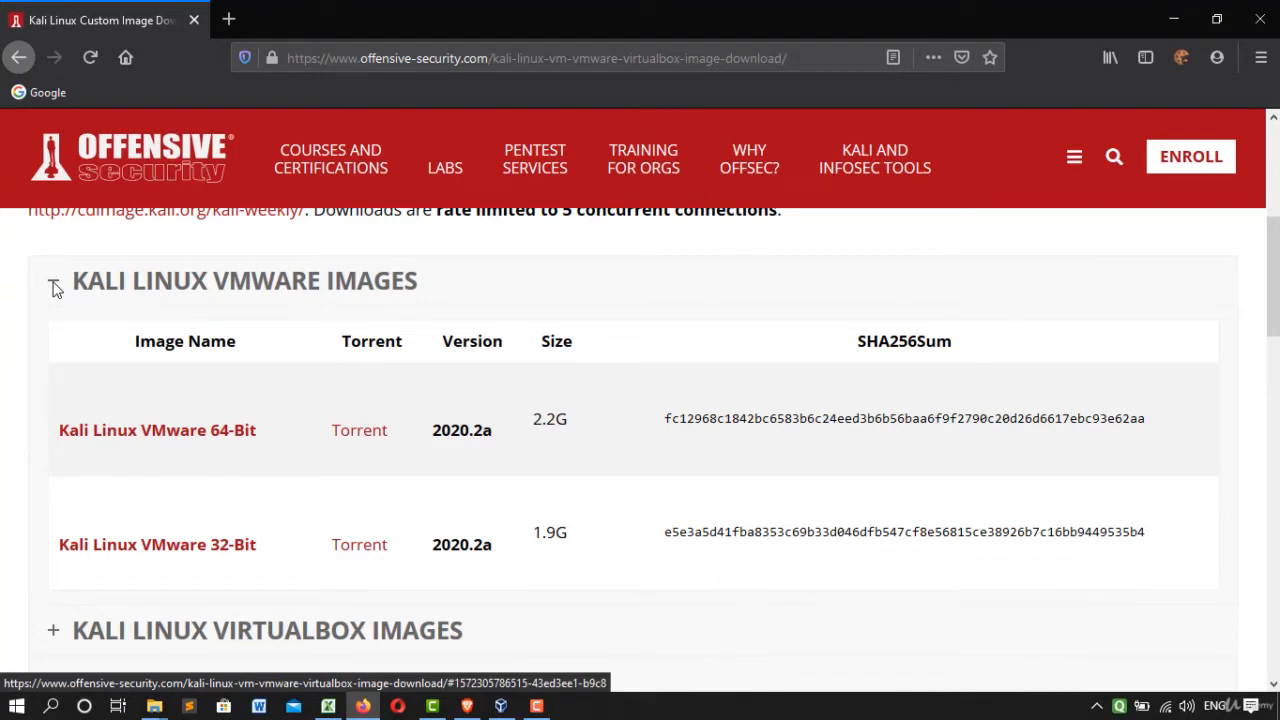
scroll(114, 357, down, 3)
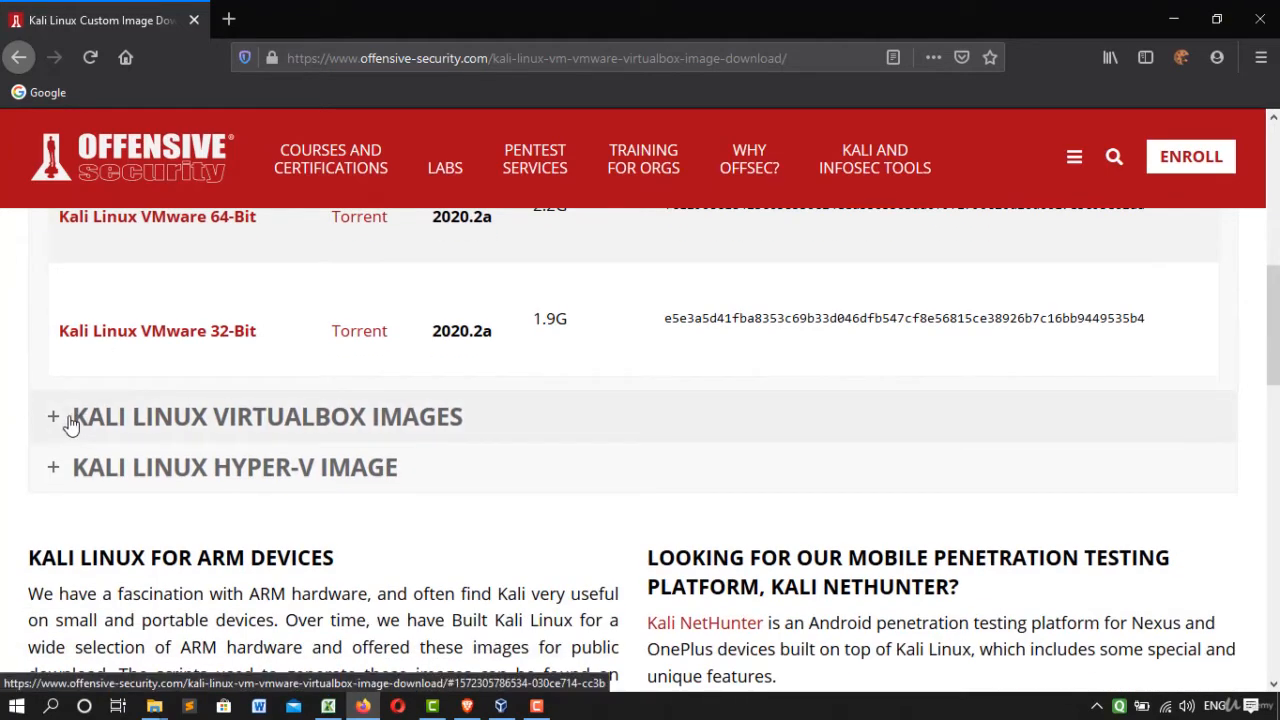
click(70, 424)
scroll(371, 377, up, 3)
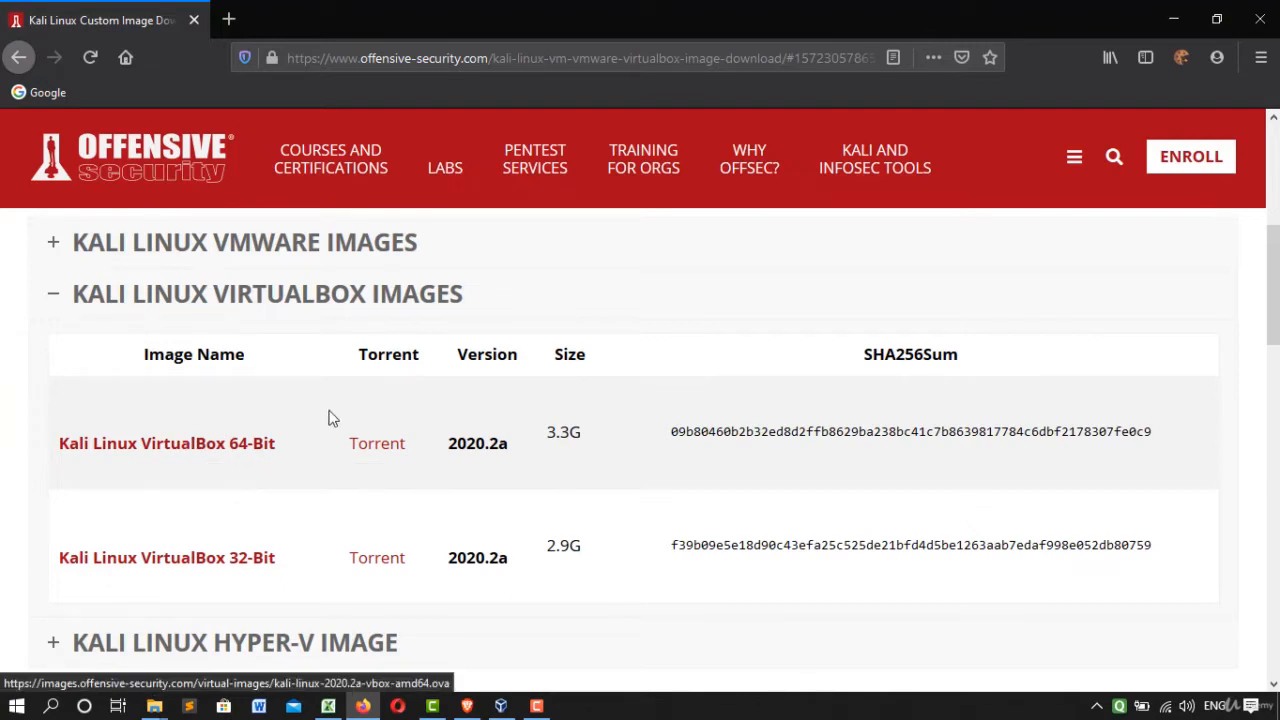
Request the Kali Linux VirtualBox 64-bit image download, and cancel the file-saving dialog.
click(254, 452)
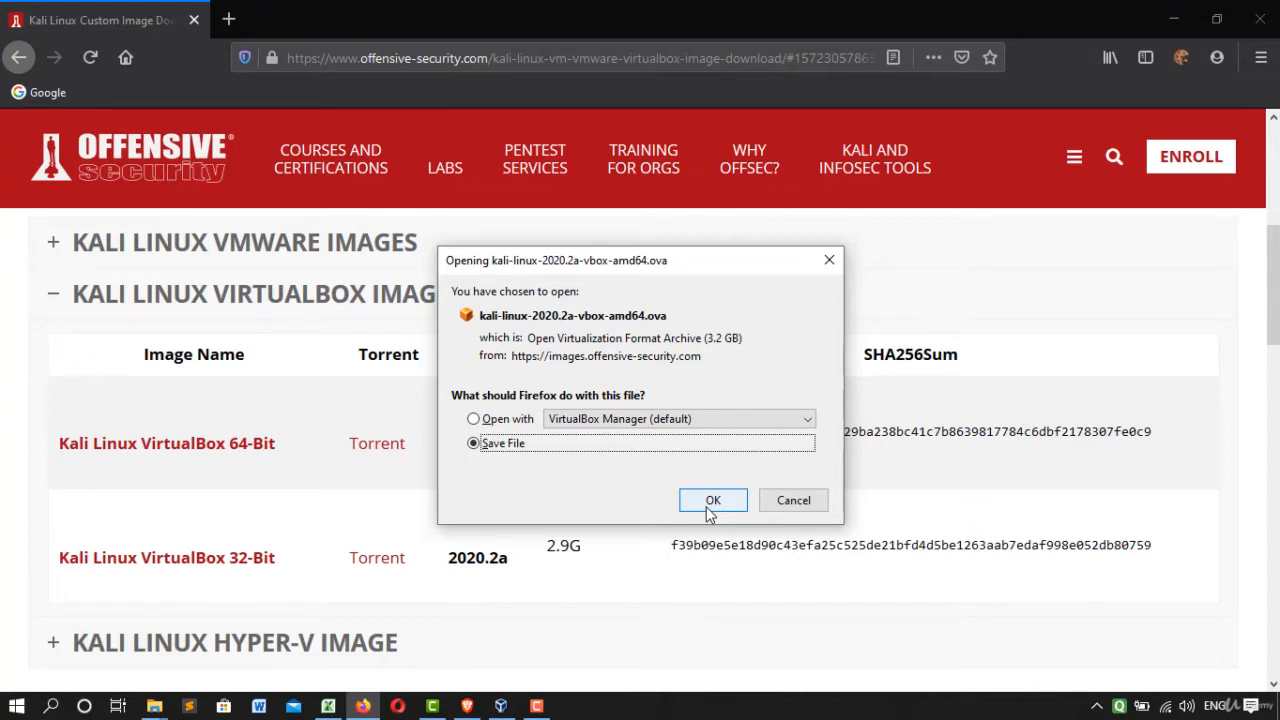
click(788, 506)
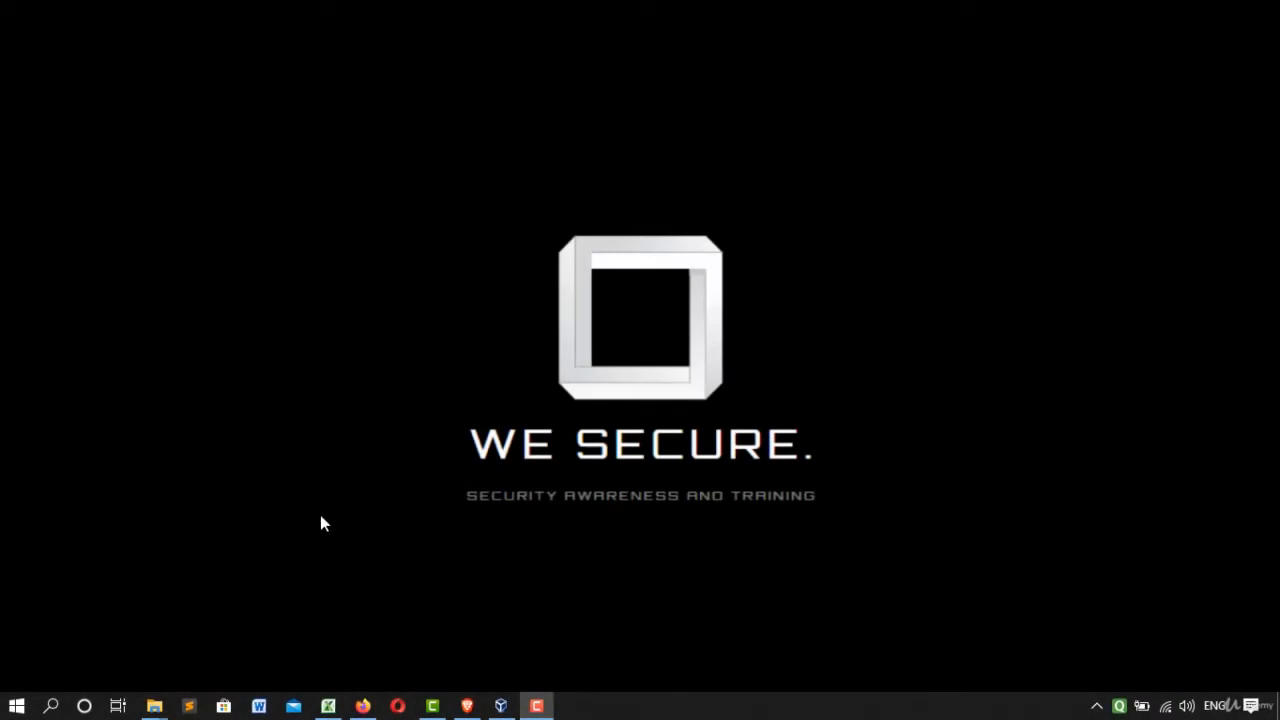
Look at the kali-linux-2020.2-vbox-amd64 file in the Kali Linux Files 64-bit folder, and switch to VirtualBox Manager.
mouse_move(155, 703)
click(500, 662)
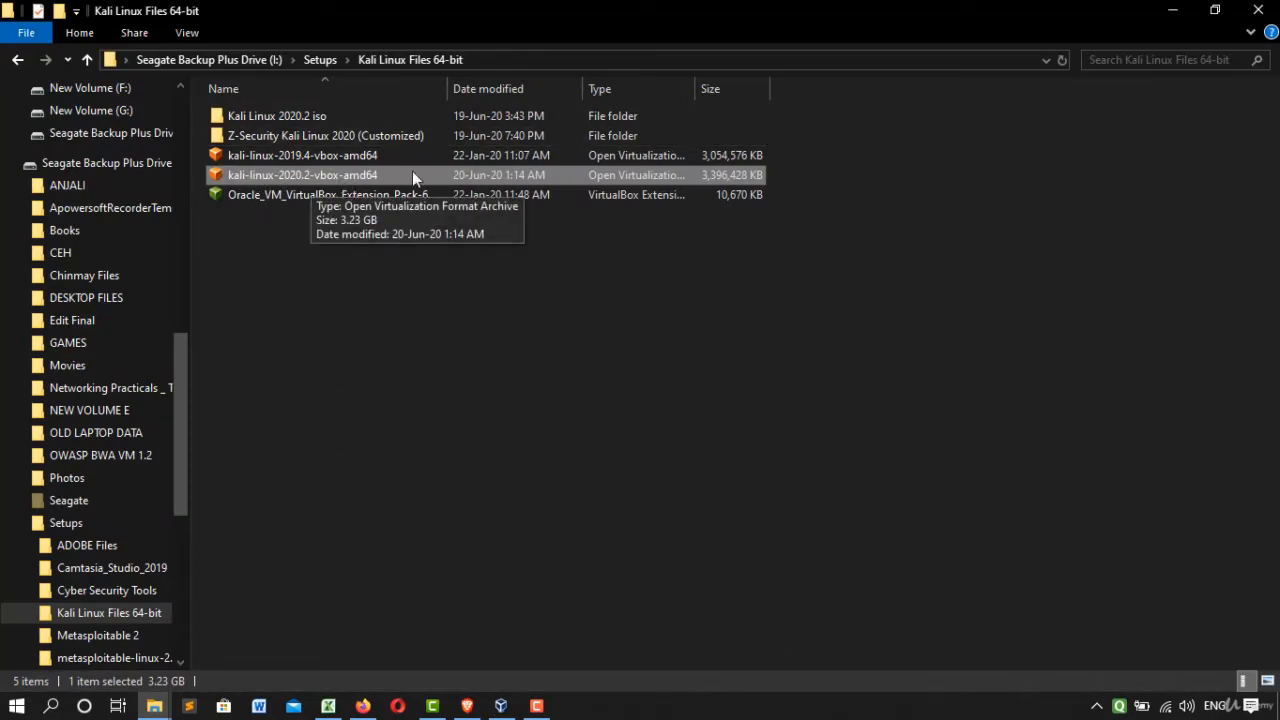
click(1170, 10)
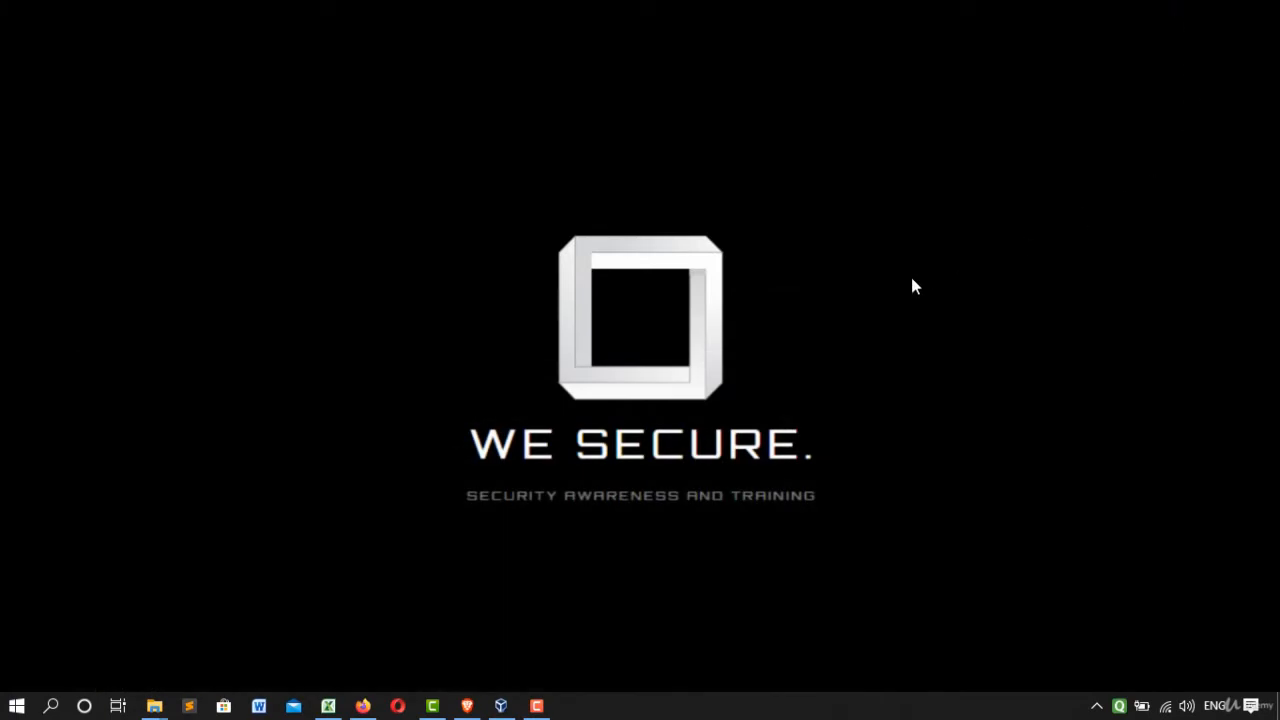
click(501, 705)
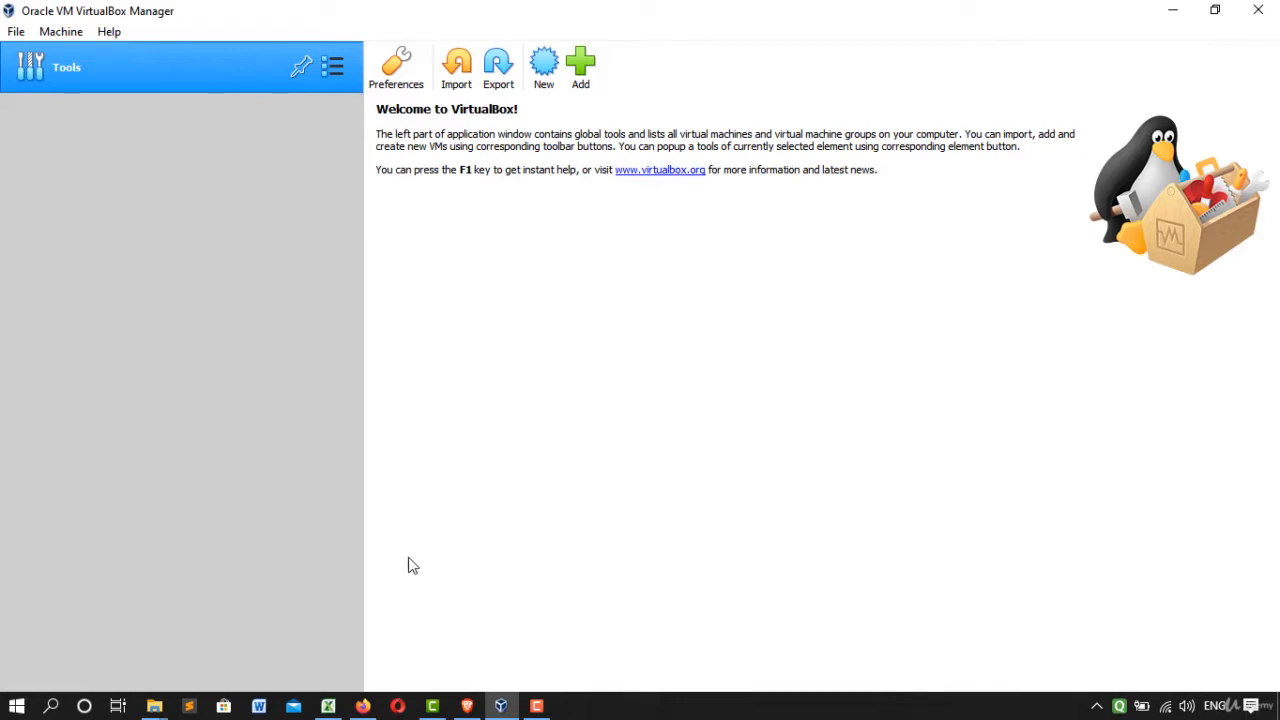
Try to install the Oracle VM VirtualBox Extension Pack from the Kali Linux Files 64-bit folder, and dismiss the downgrade question.
click(154, 705)
click(435, 653)
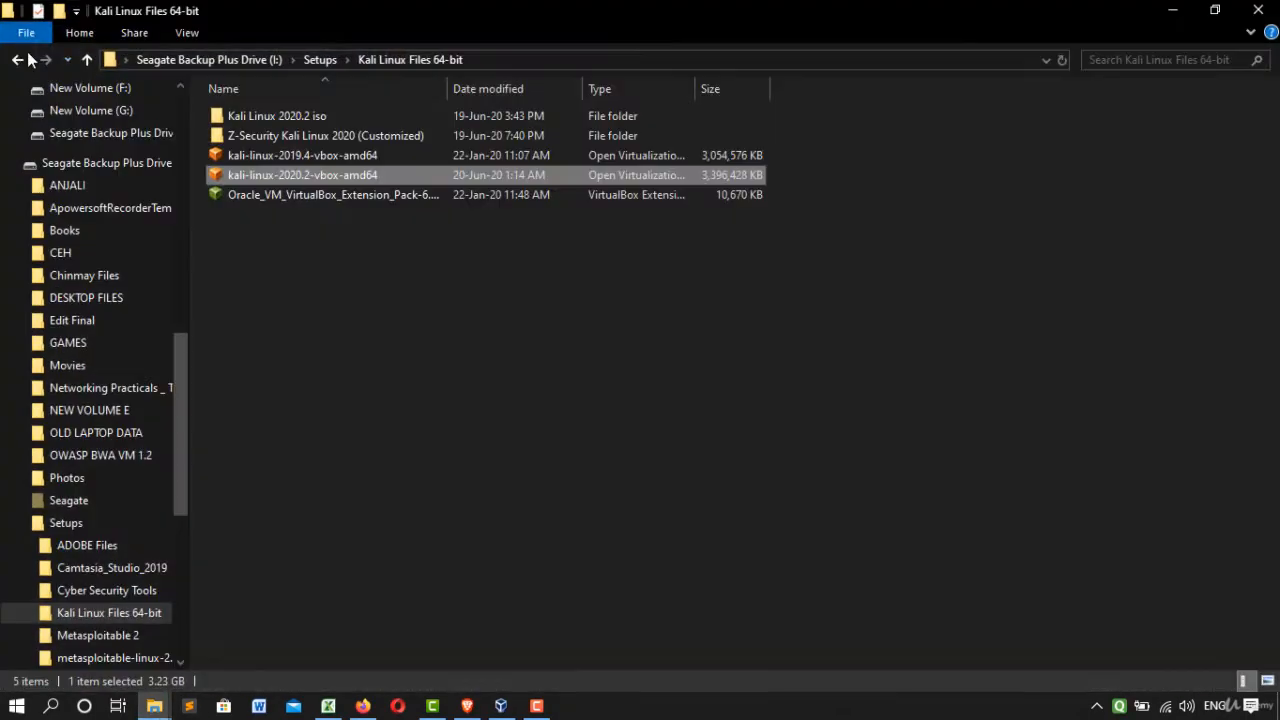
click(305, 198)
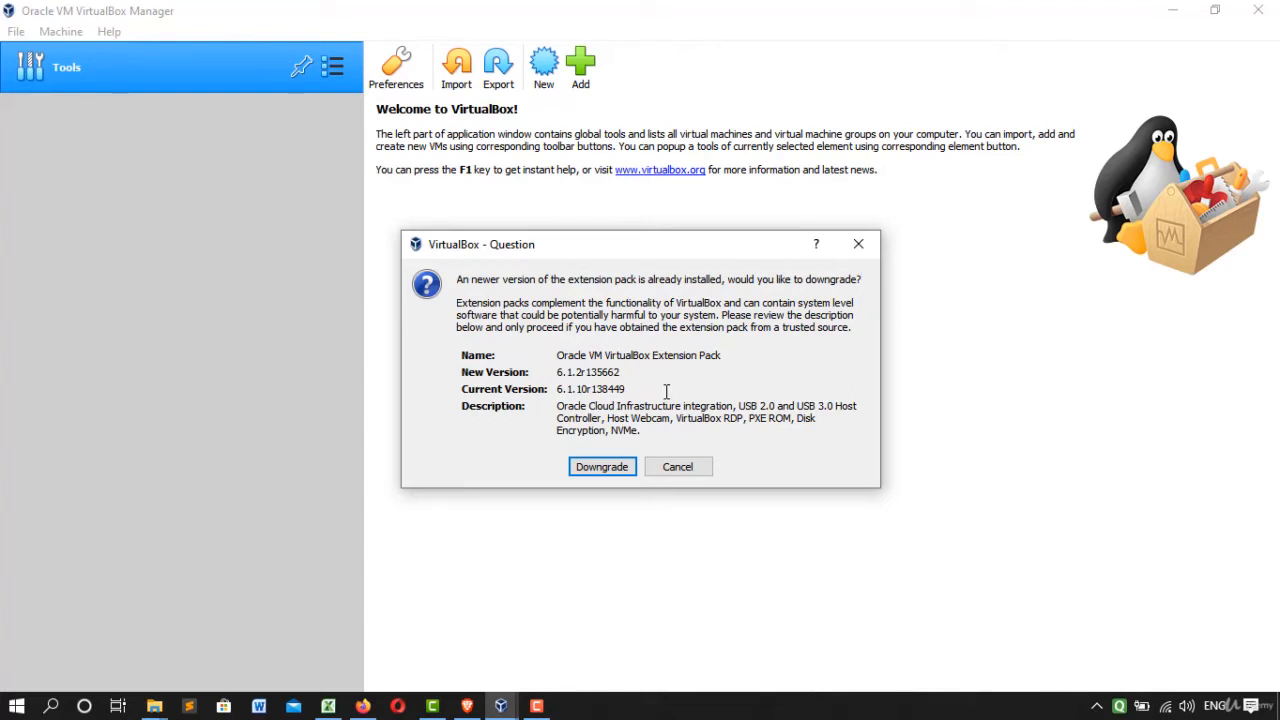
click(855, 250)
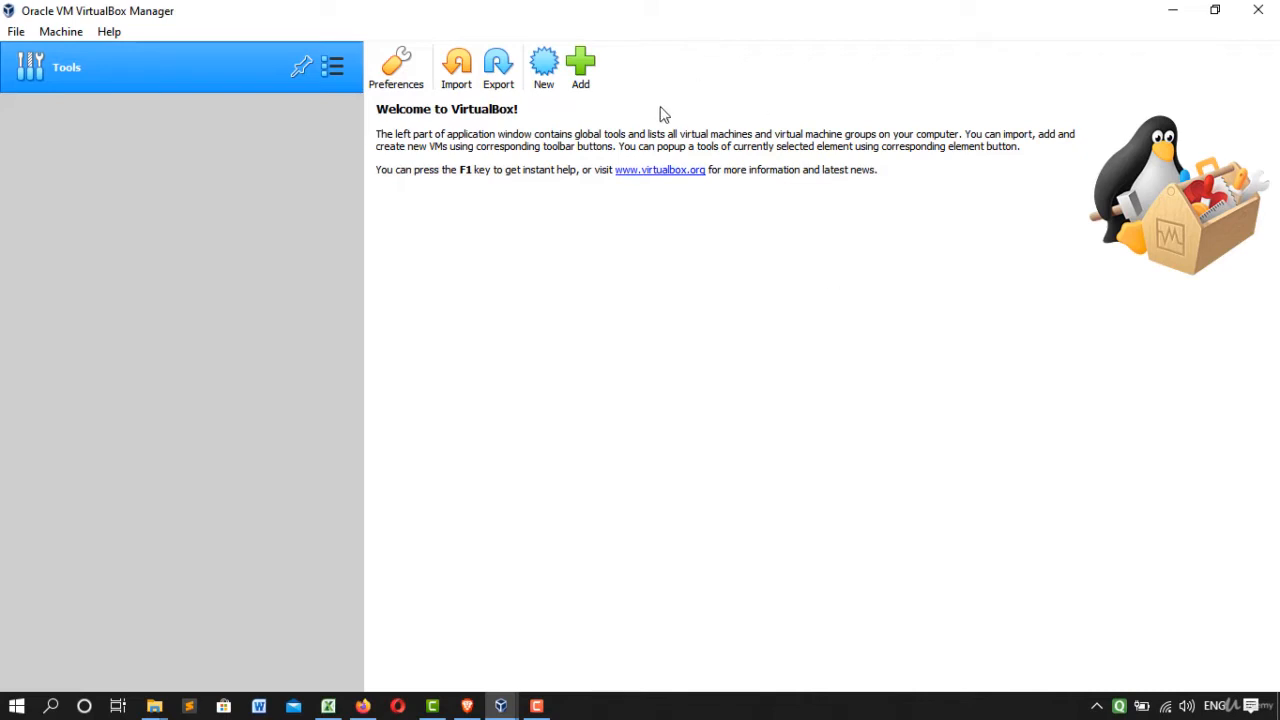
Start an appliance import from the local file system and choose kali-linux-2020.2-vbox-amd64 in the Setups\Kali Linux Files 64-bit folder.
click(15, 31)
click(34, 84)
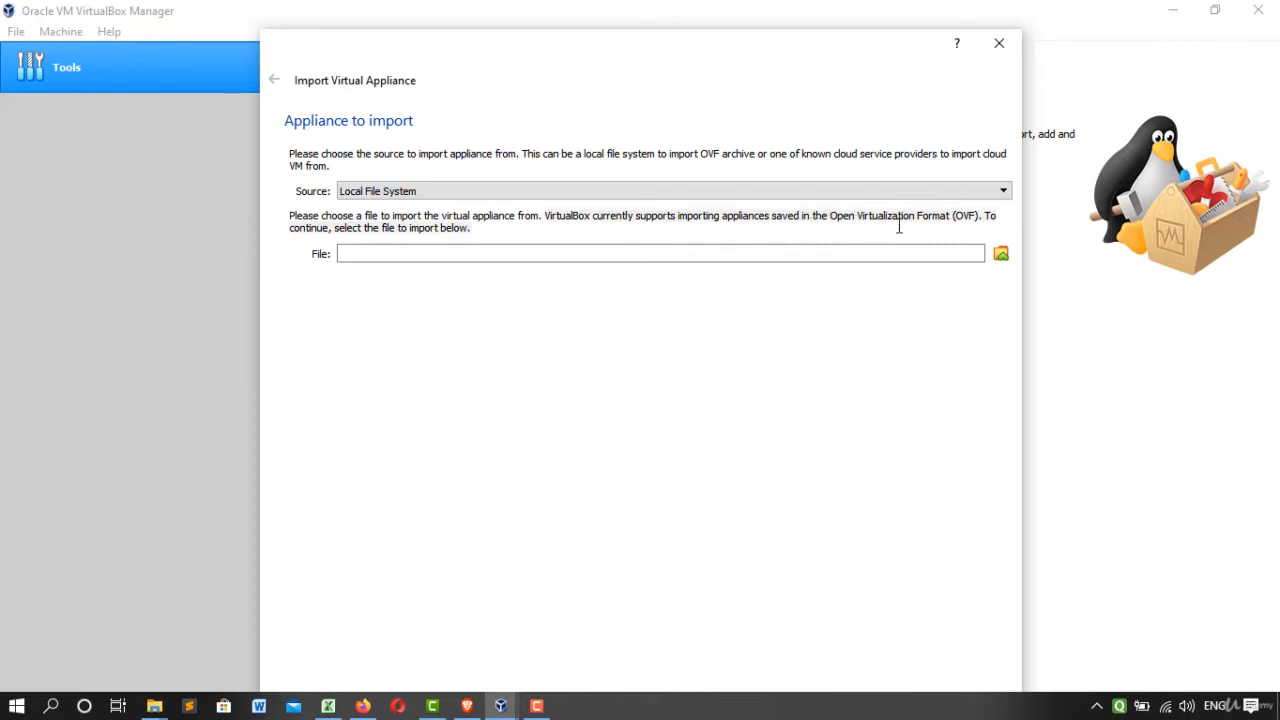
click(1002, 256)
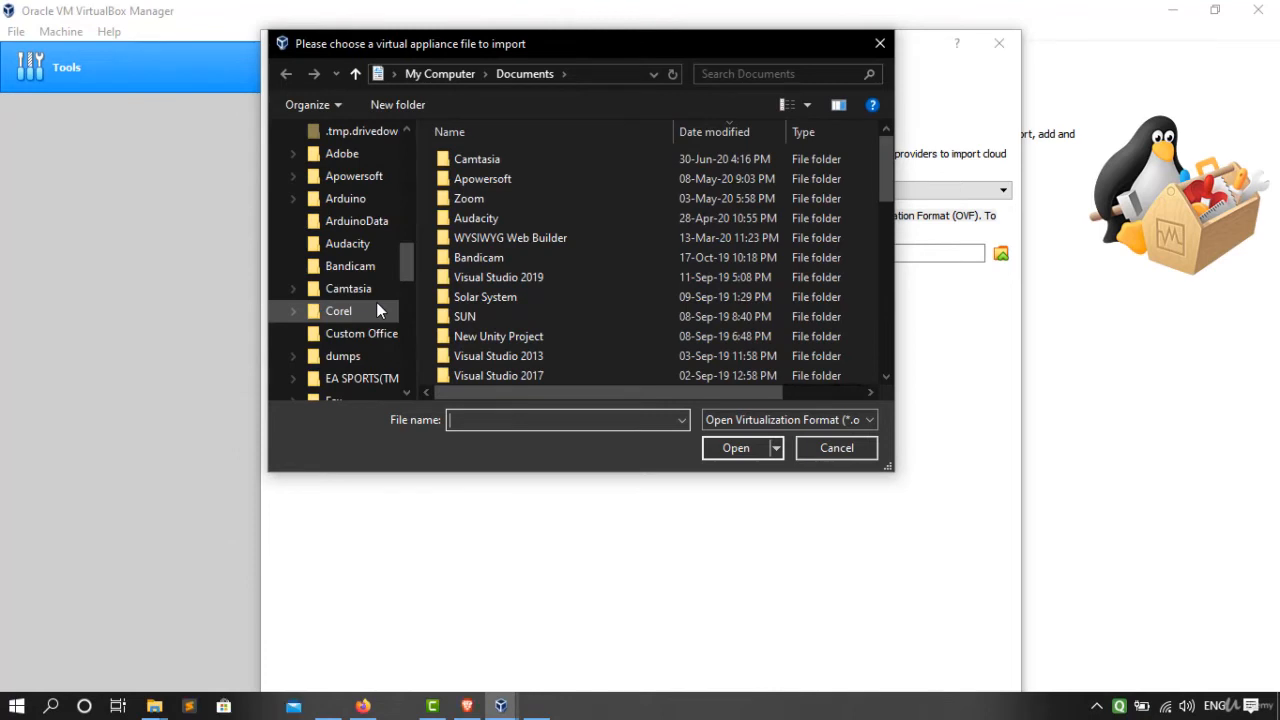
scroll(377, 302, down, 5)
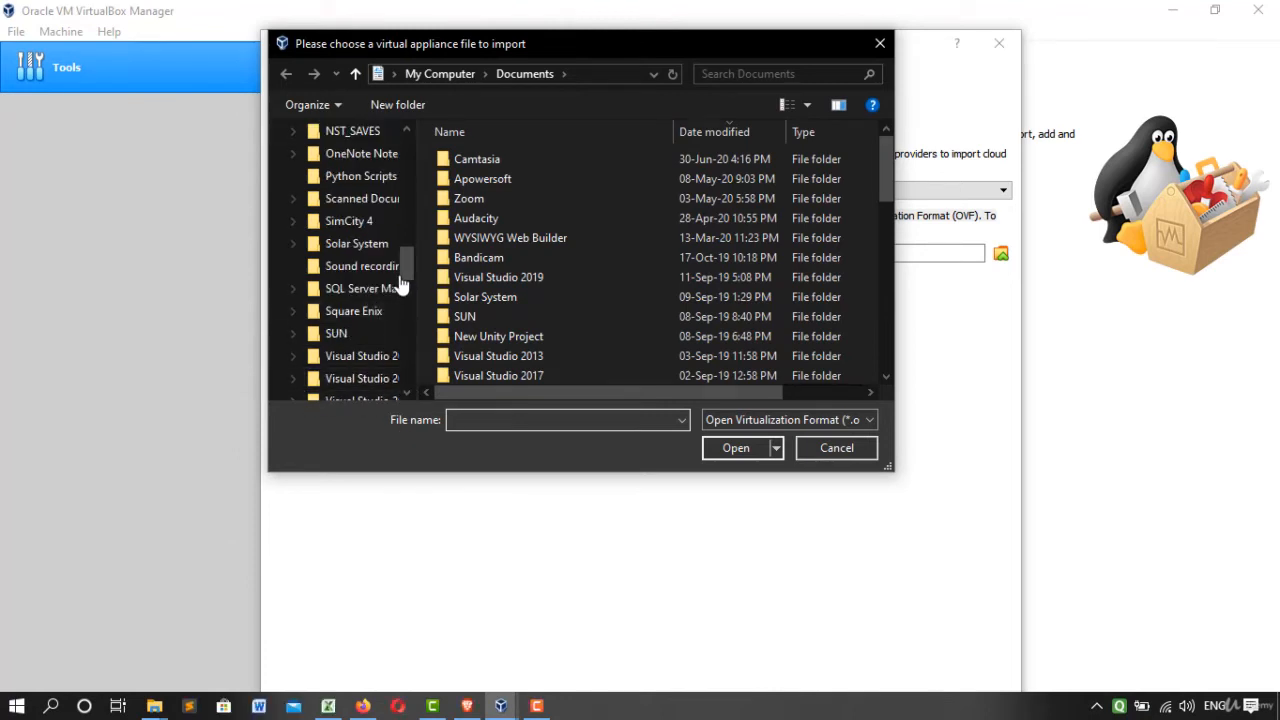
drag(408, 267, 409, 336)
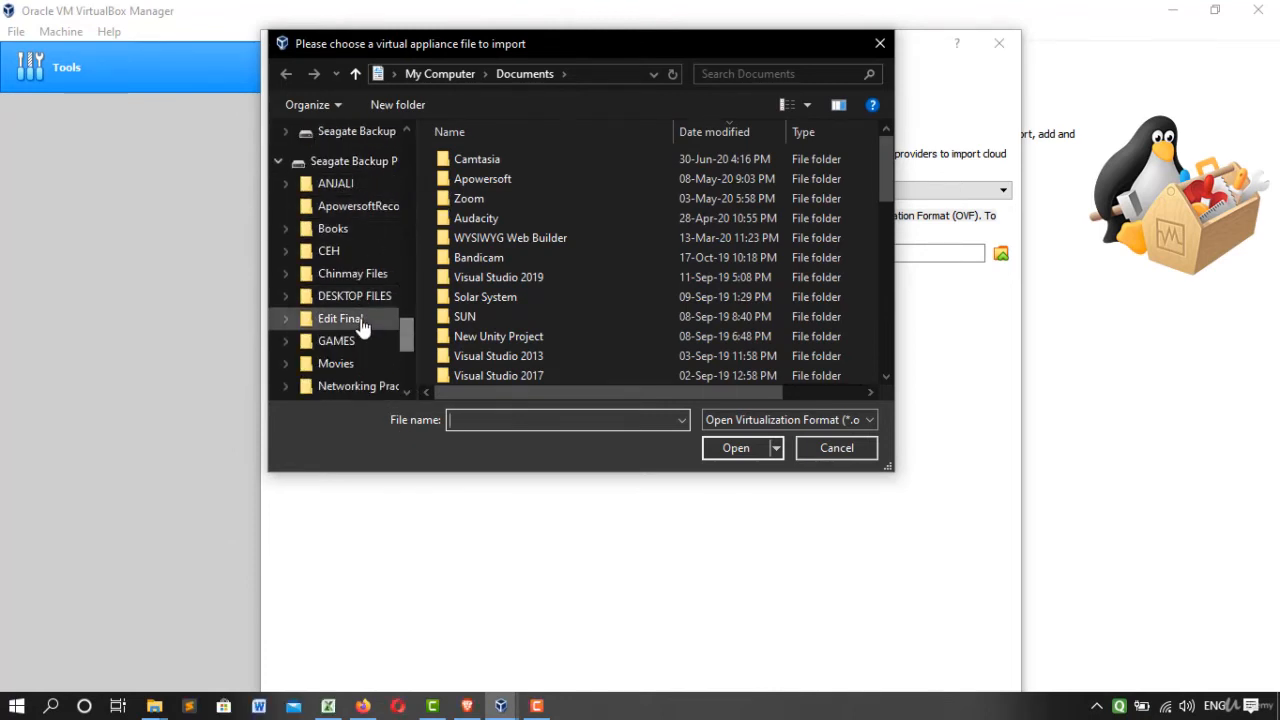
scroll(347, 316, down, 2)
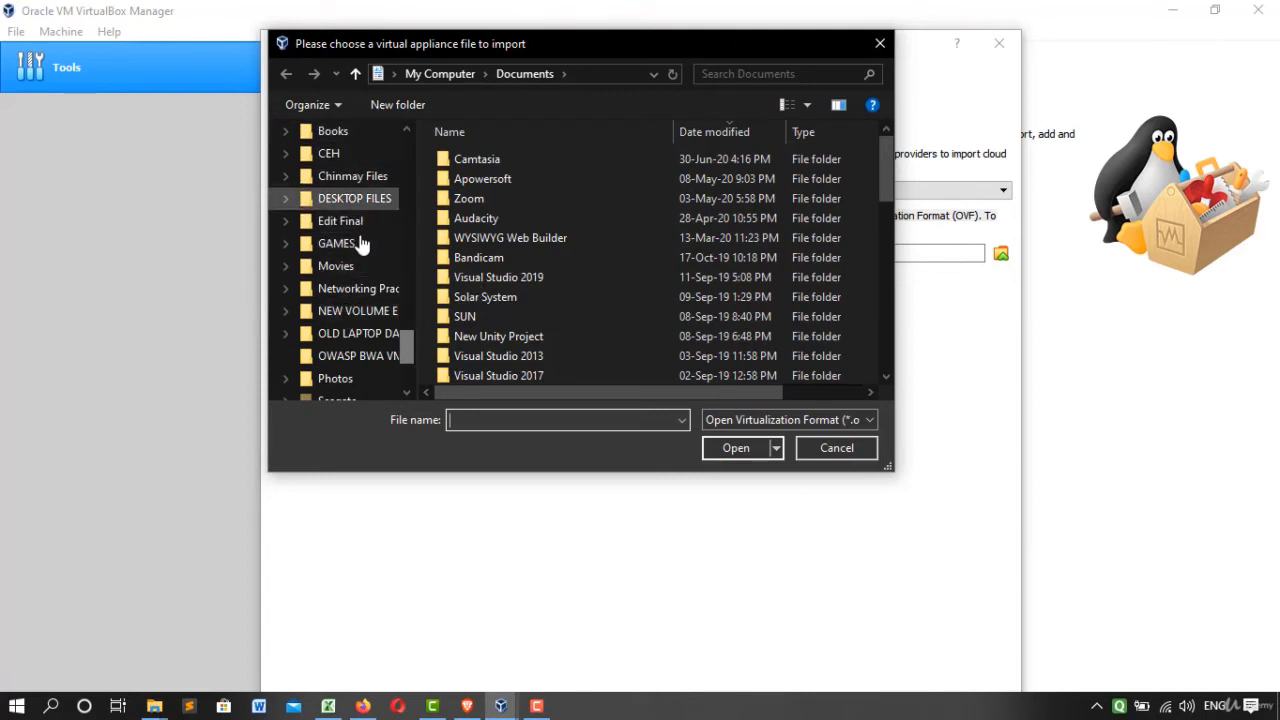
scroll(362, 310, down, 1)
click(355, 376)
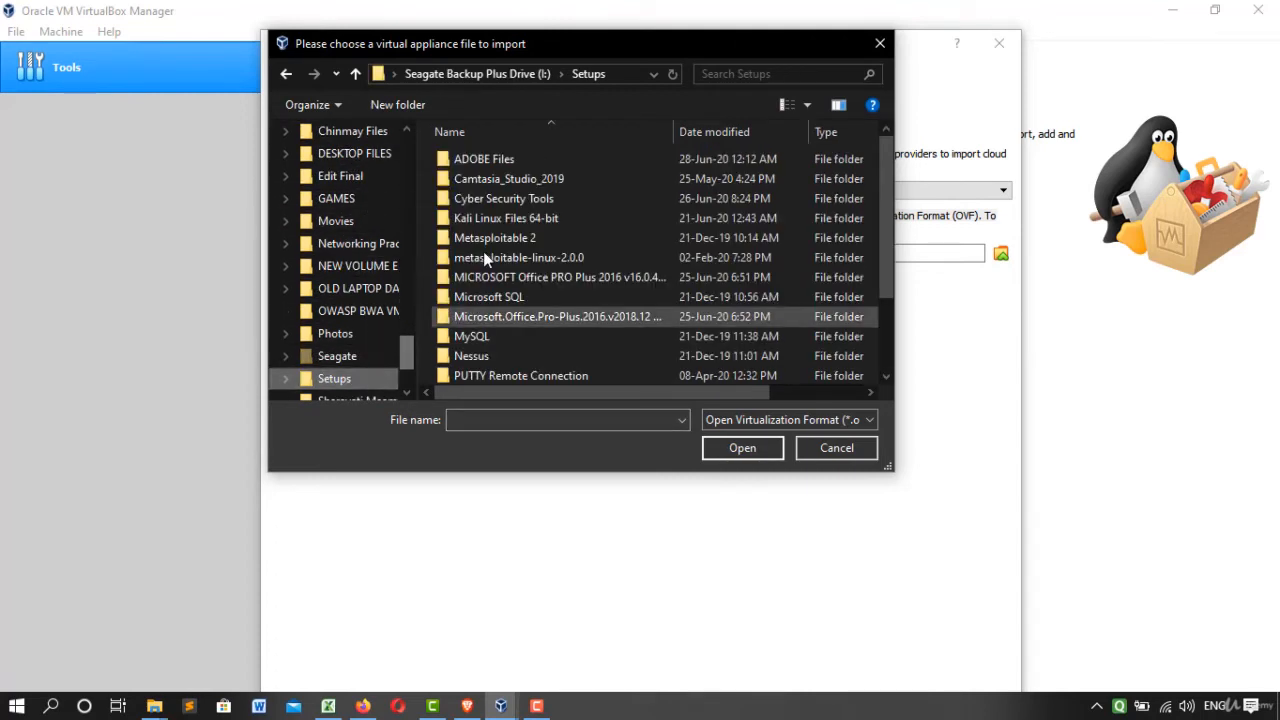
double_click(497, 222)
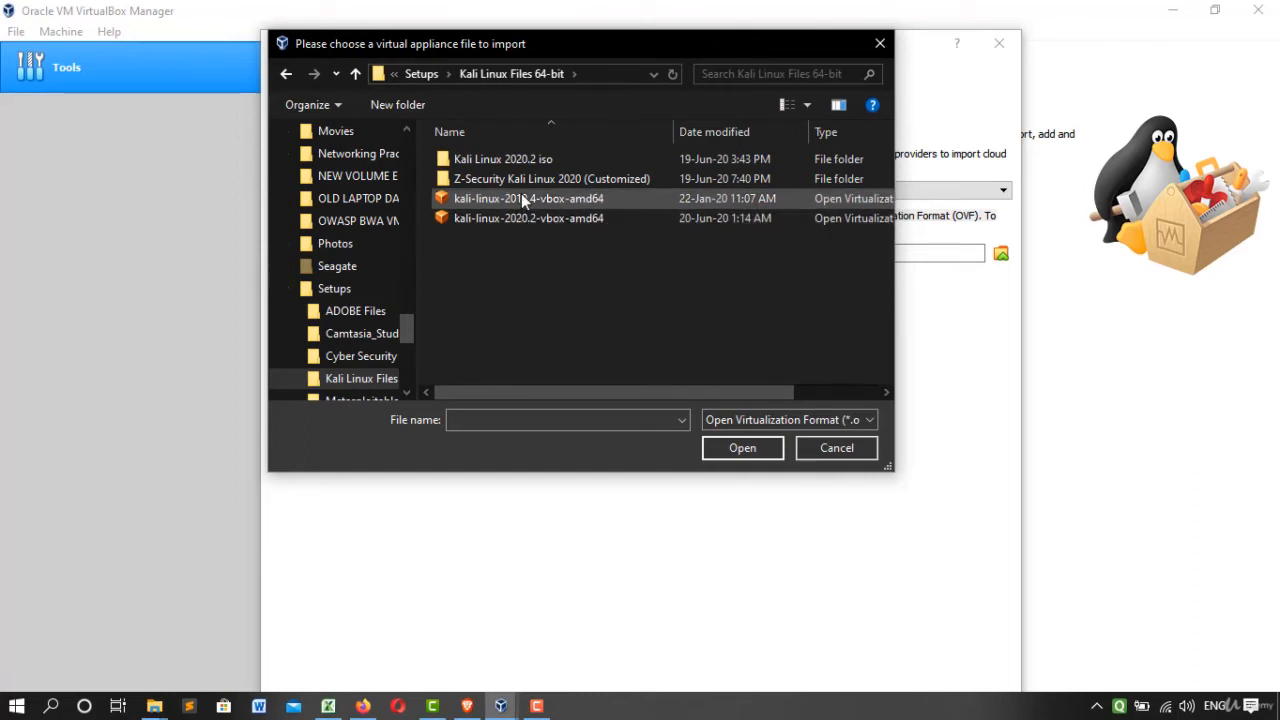
click(512, 219)
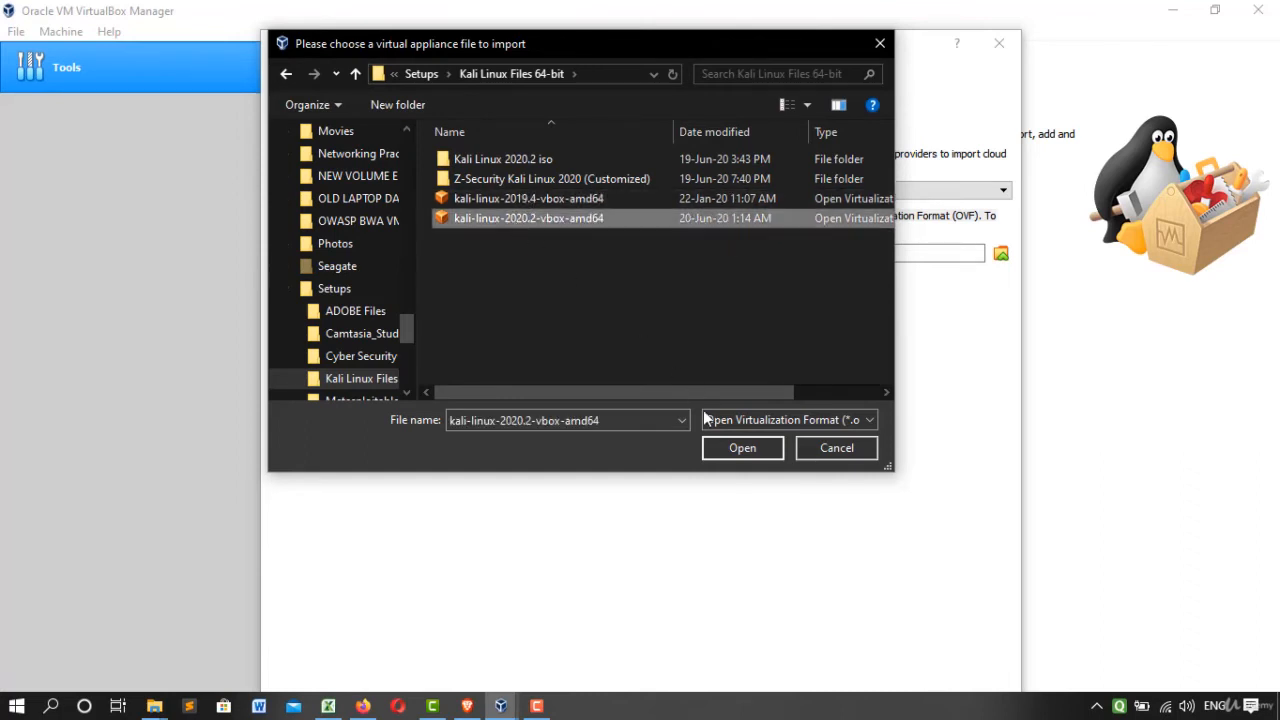
click(742, 448)
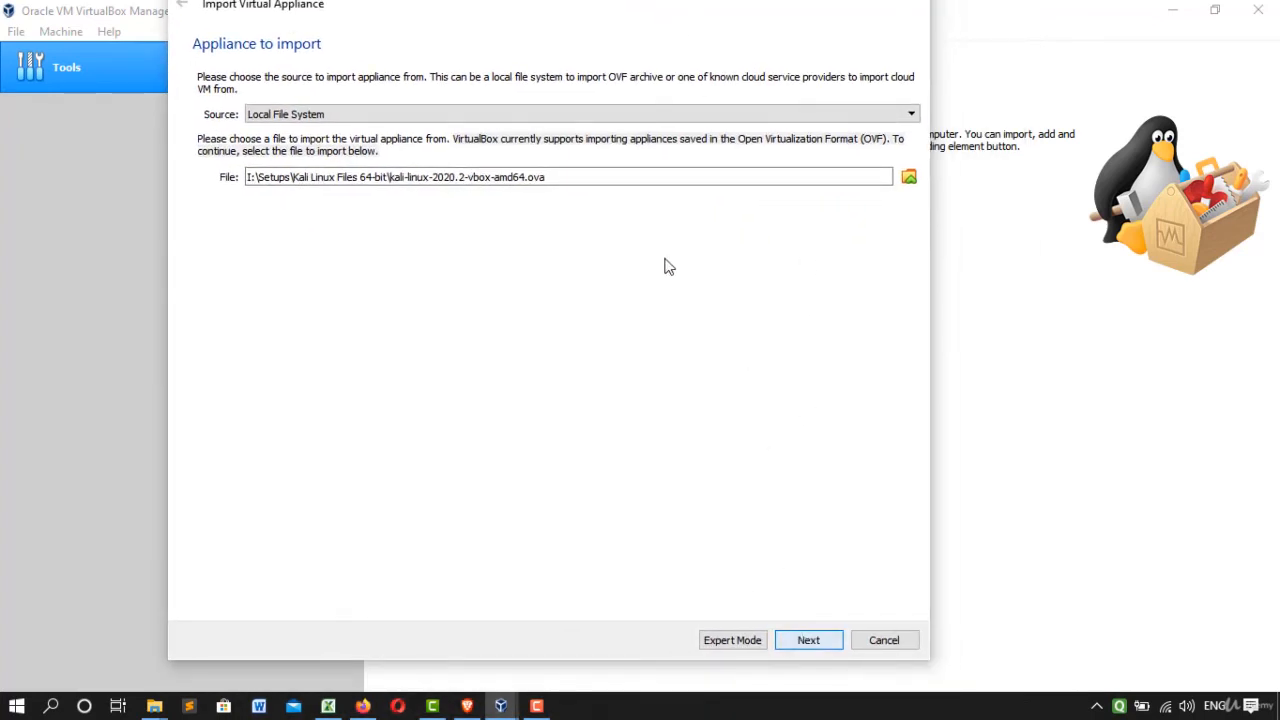
Import the Kali Linux appliance with its suggested settings and agree to the software license.
key(Return)
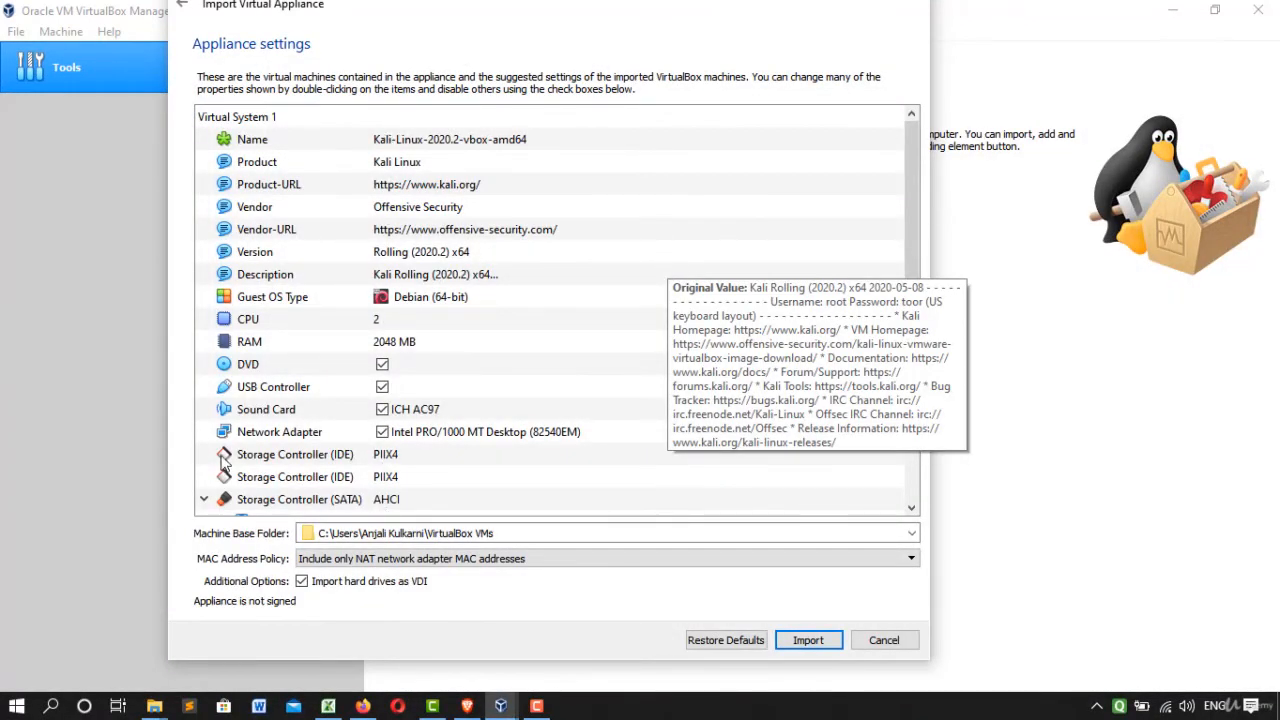
click(821, 640)
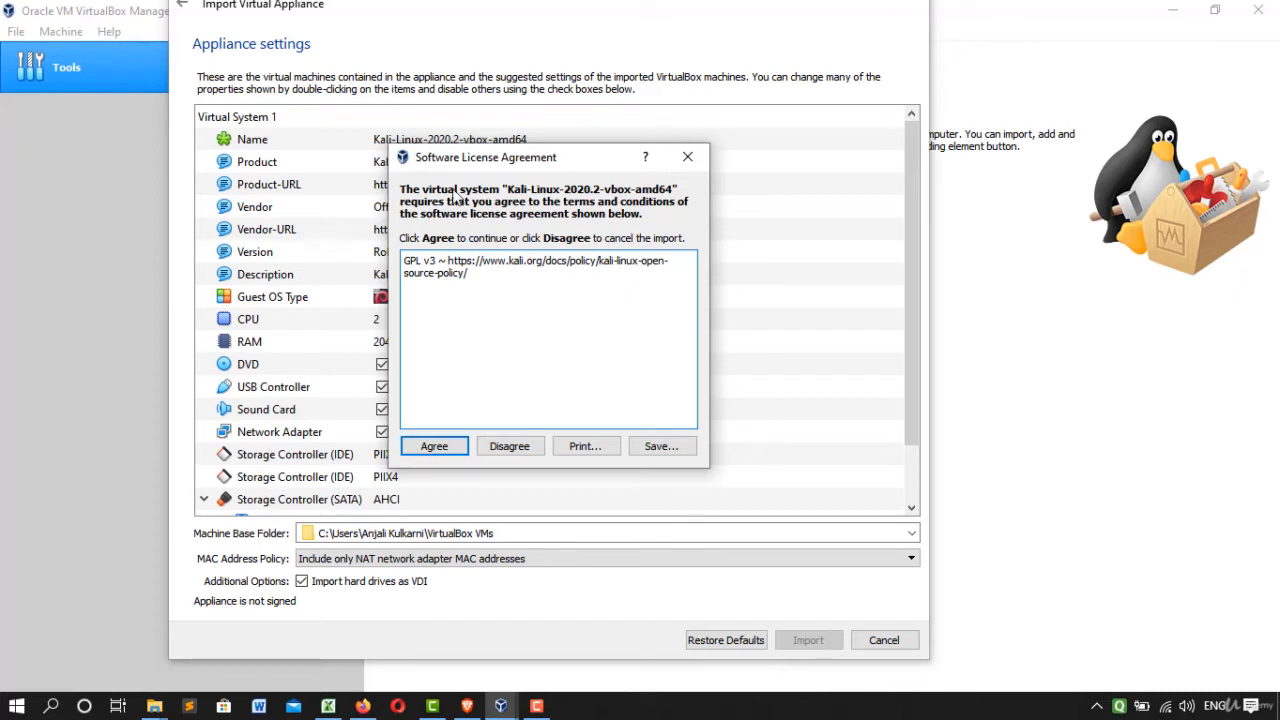
click(442, 448)
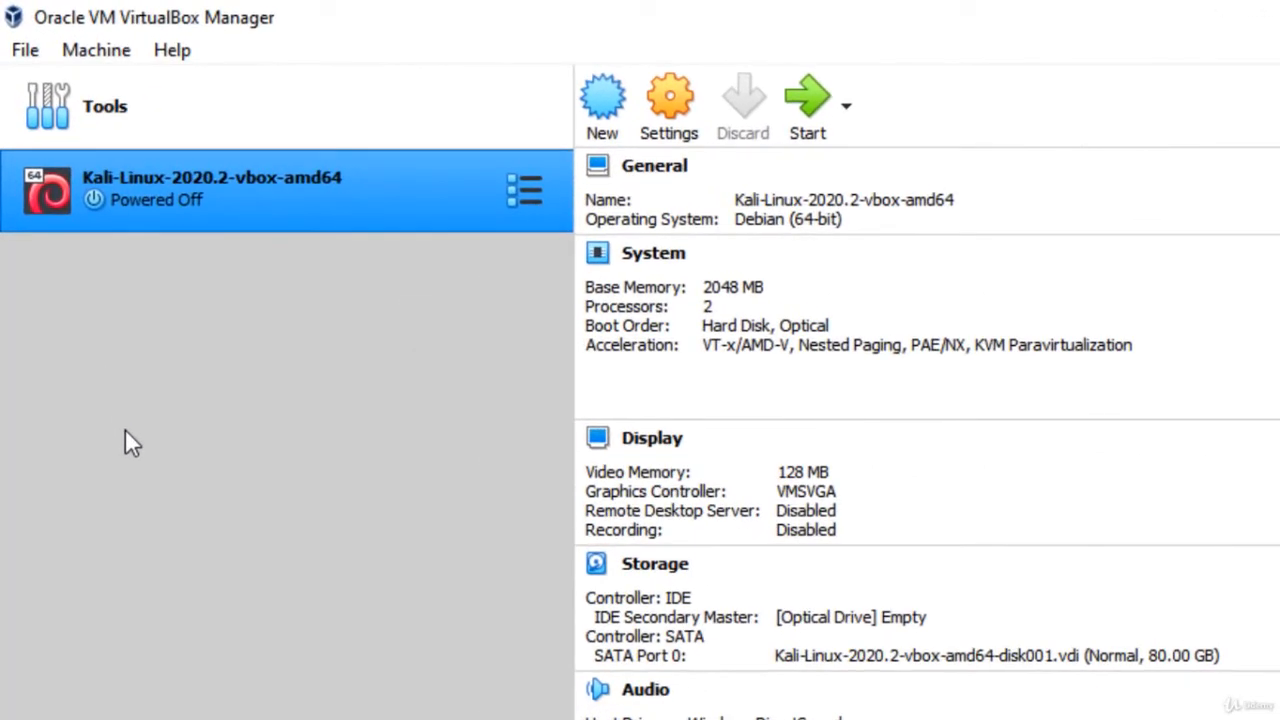
Open the settings of the Kali-Linux-2020.2-vbox-amd64 machine and rename it as Kali Linux 2020.
right_click(280, 195)
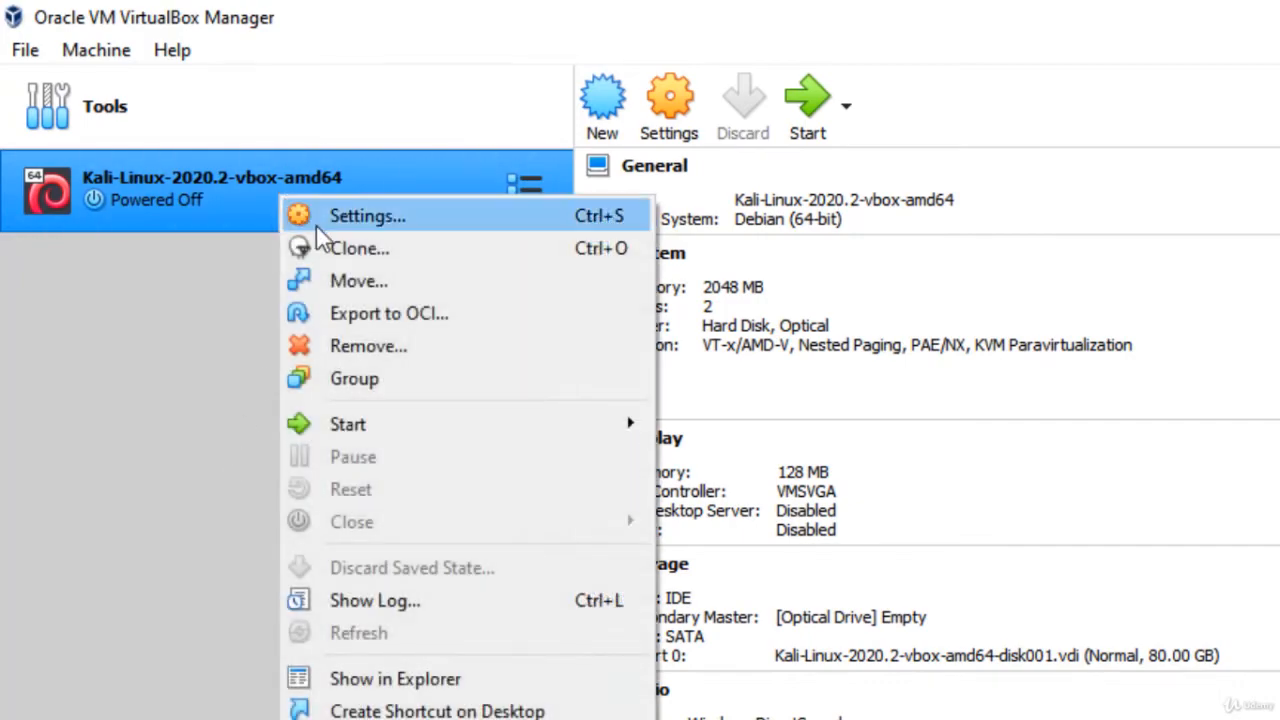
click(317, 227)
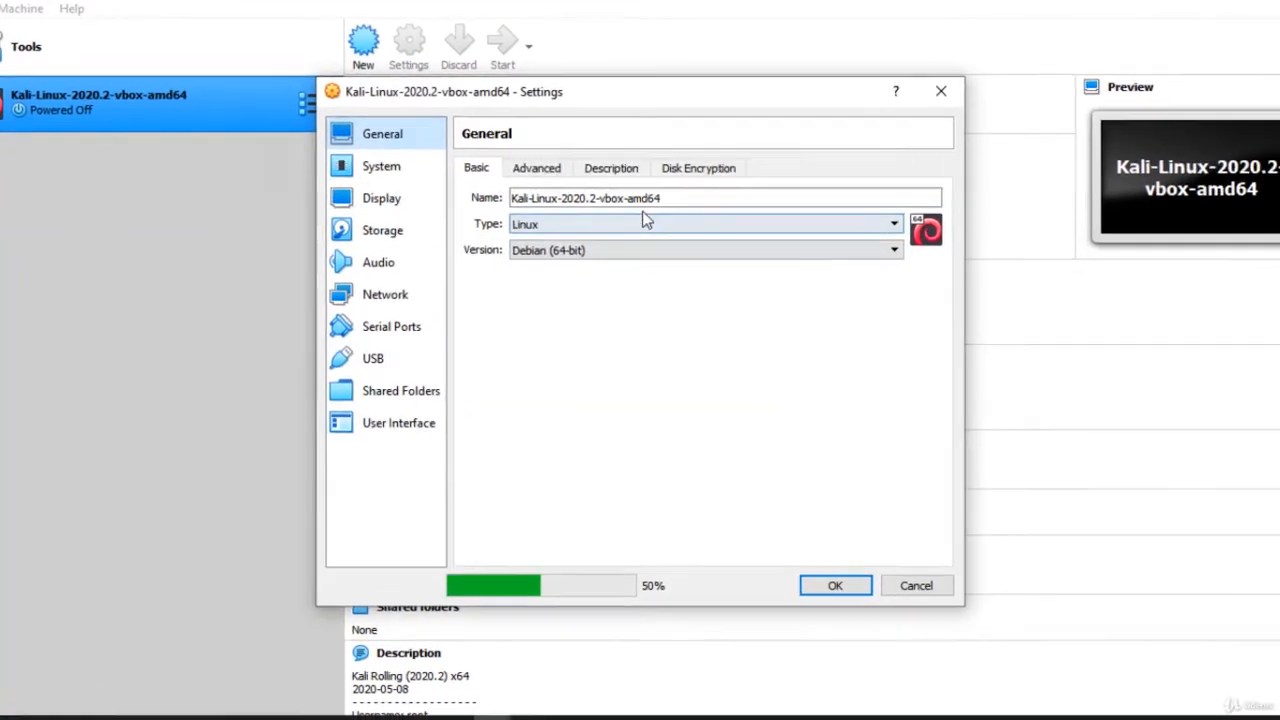
drag(680, 198, 505, 182)
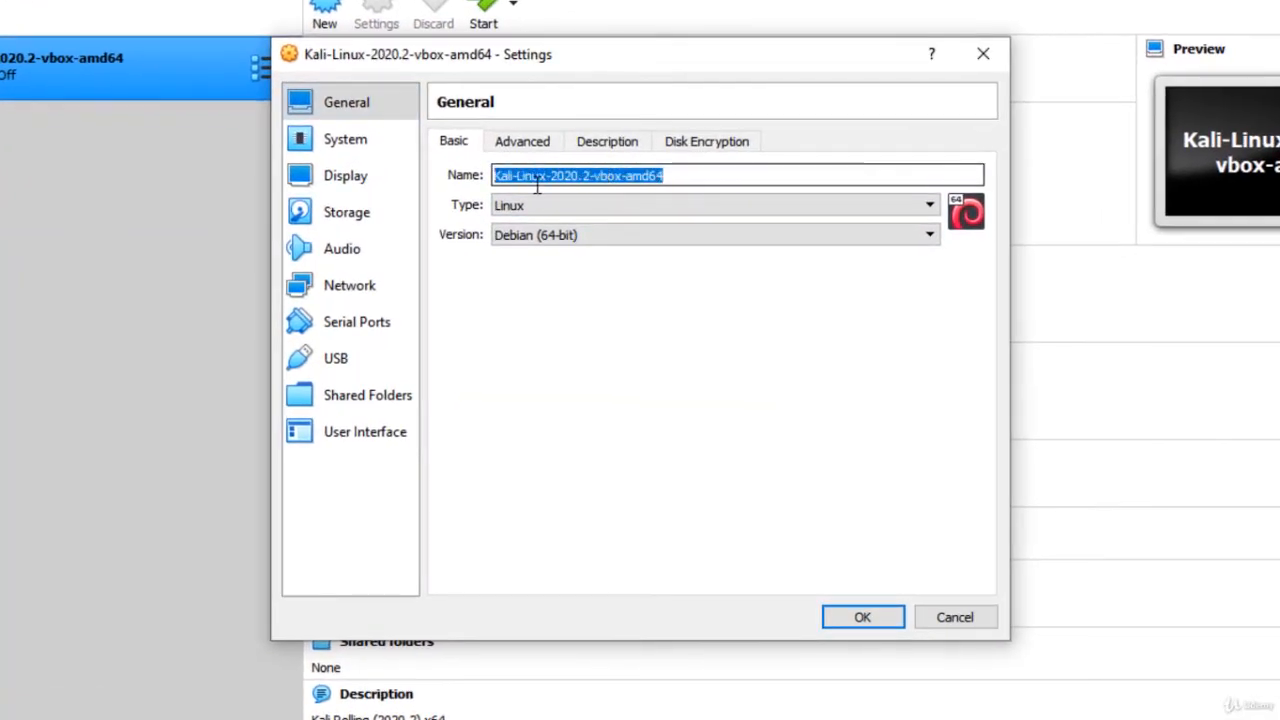
text(Kal)
text(i )
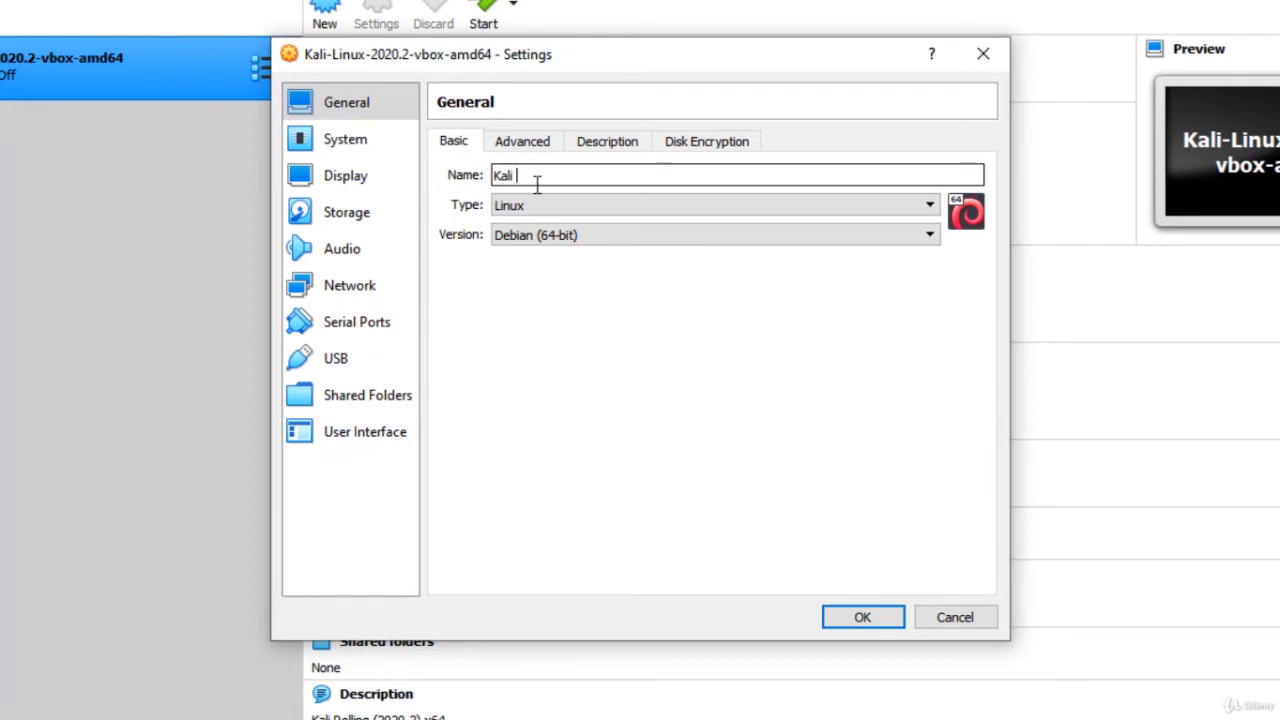
text(Linux 2020)
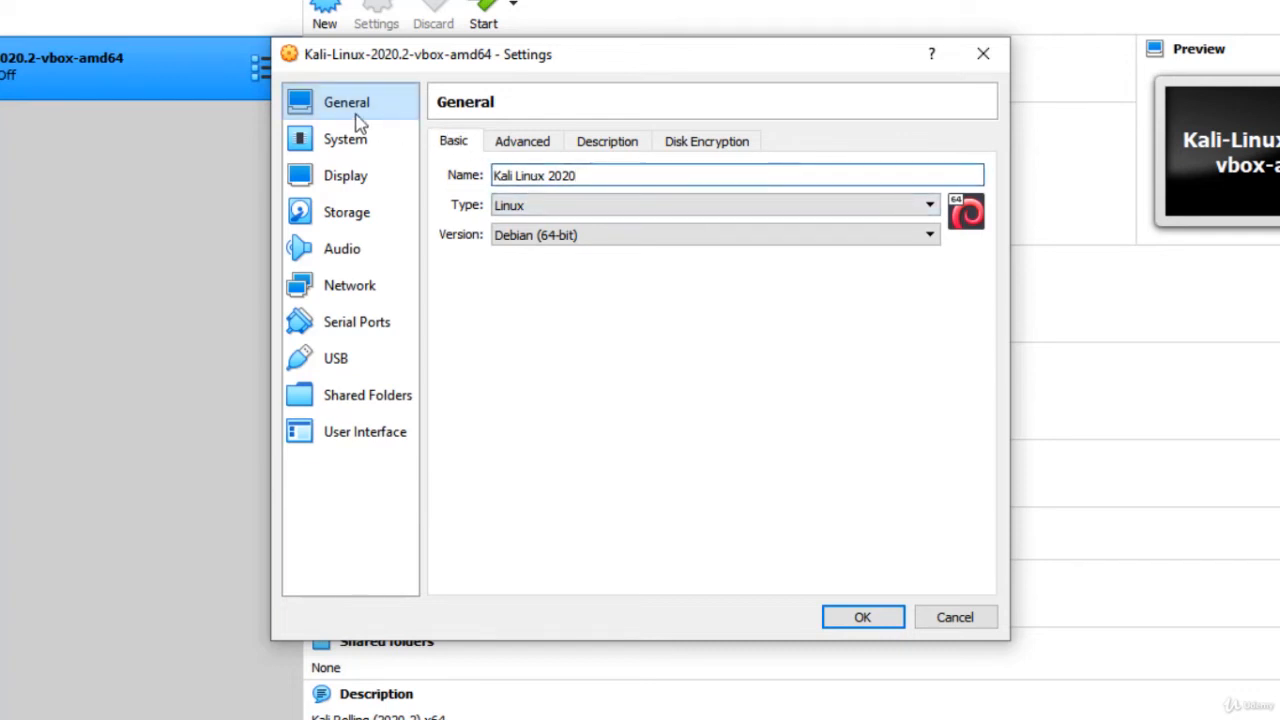
Attach the machine's network Adapter 1 to the NAT Network named NatNetwork and apply the settings.
click(368, 291)
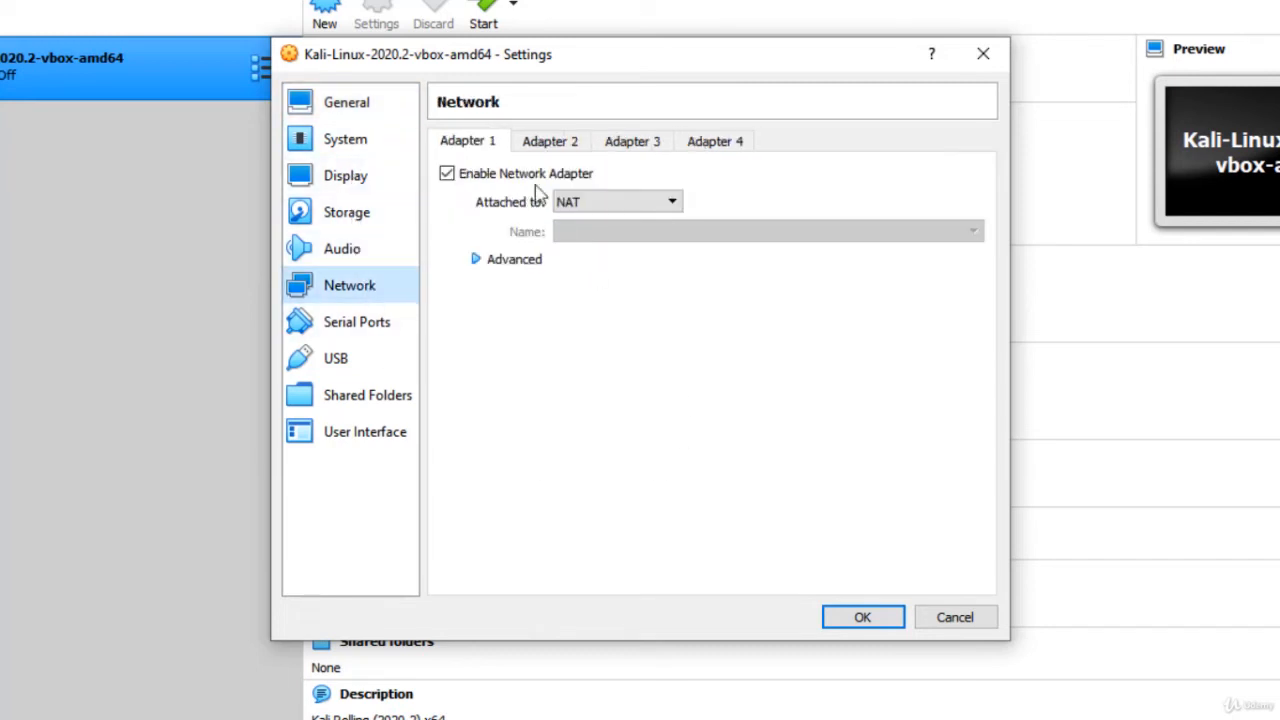
click(597, 201)
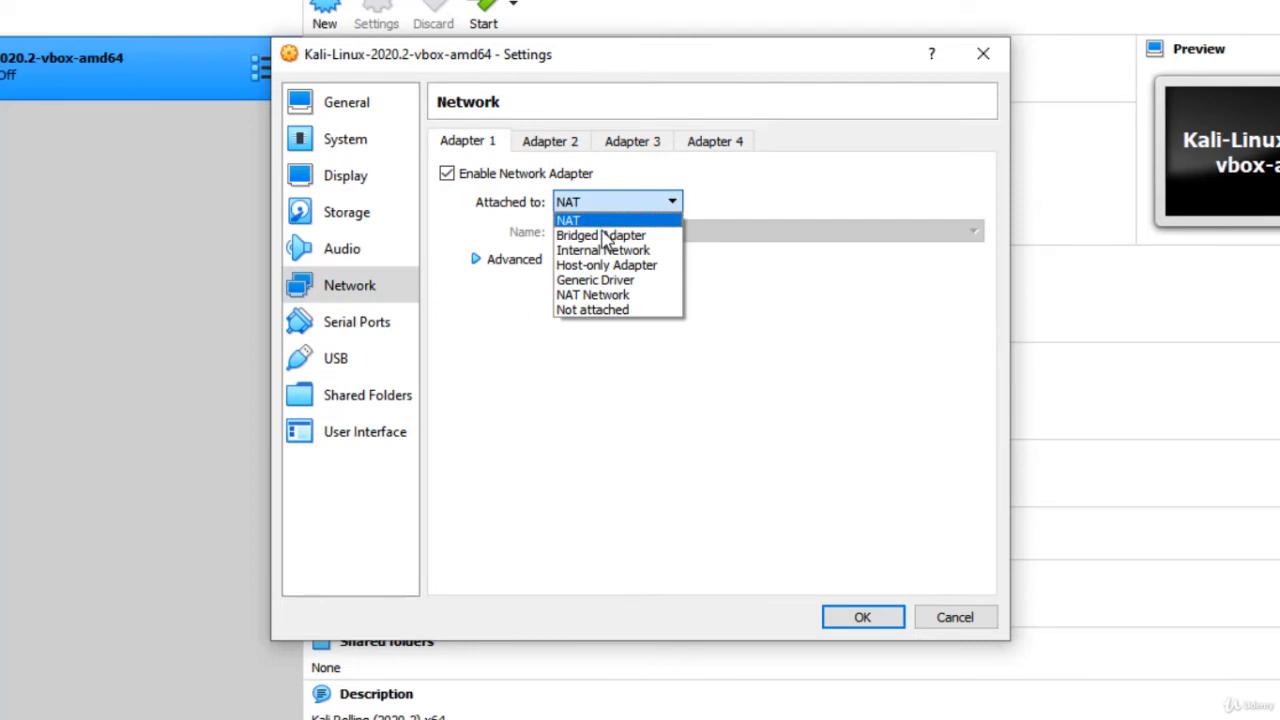
click(603, 296)
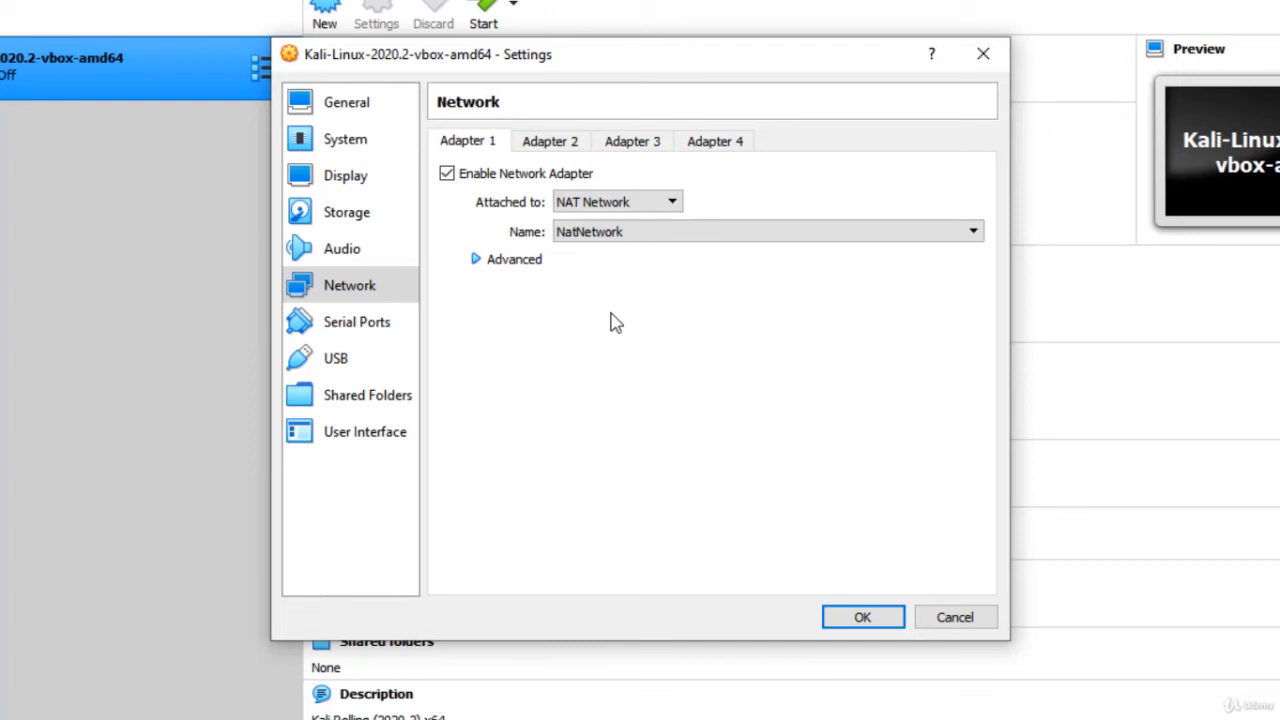
click(862, 618)
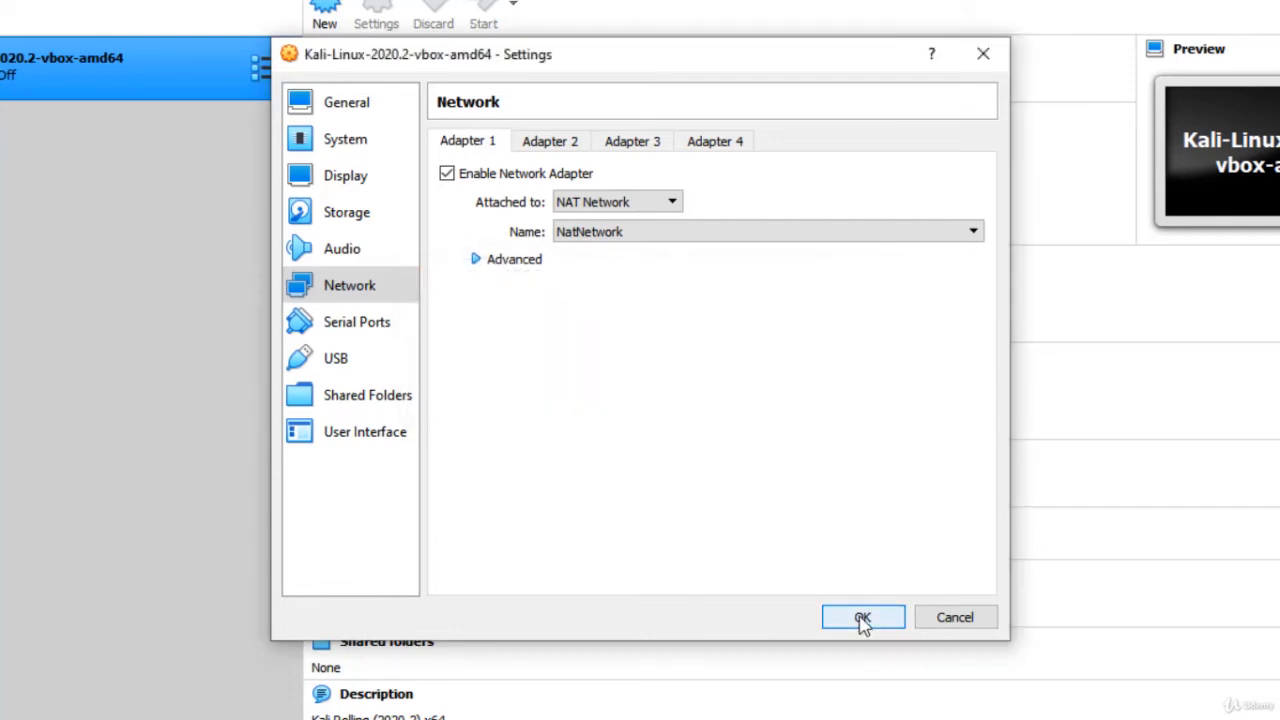
click(862, 618)
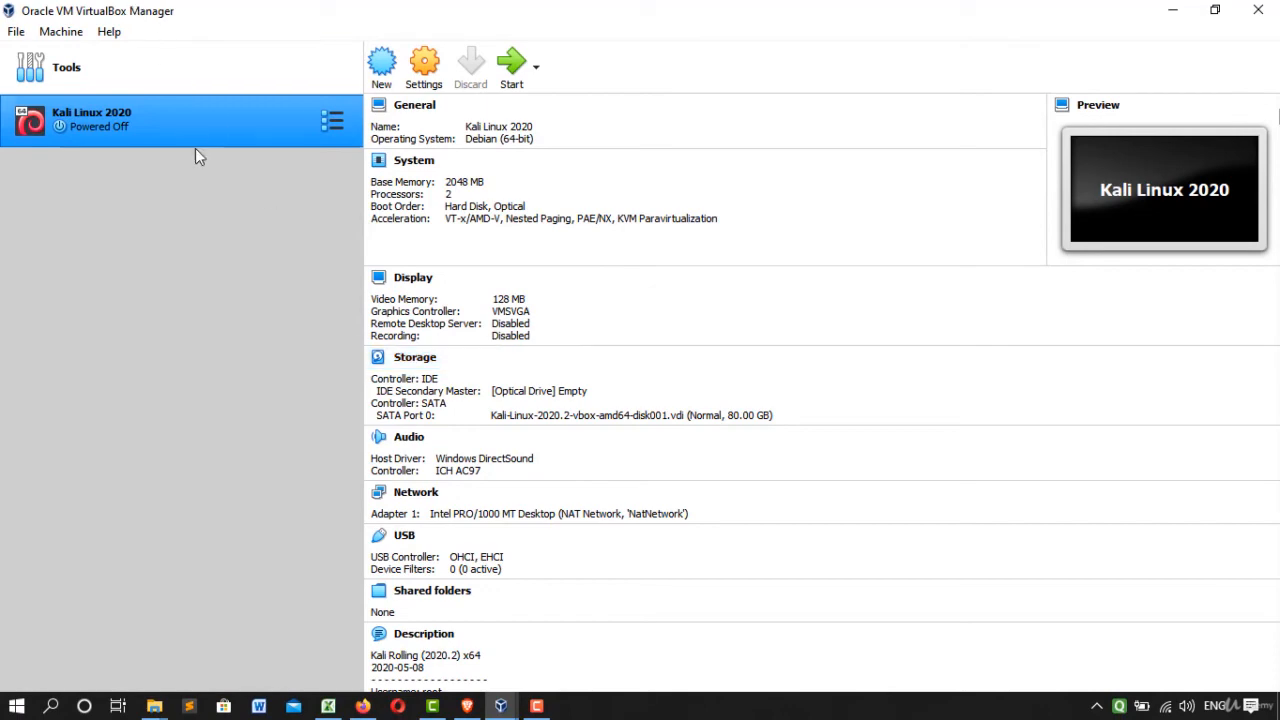
Start the Kali Linux 2020 virtual machine and close the duplicate VirtualBox Manager window.
click(211, 77)
click(216, 116)
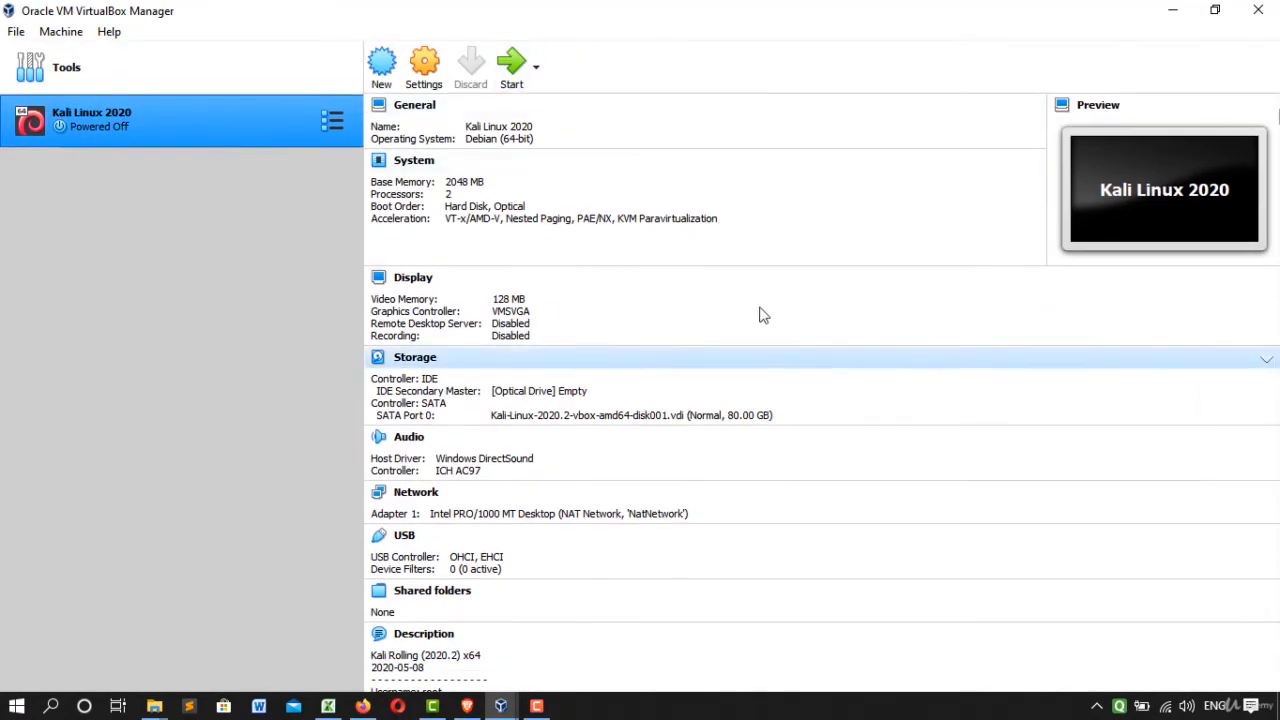
click(513, 62)
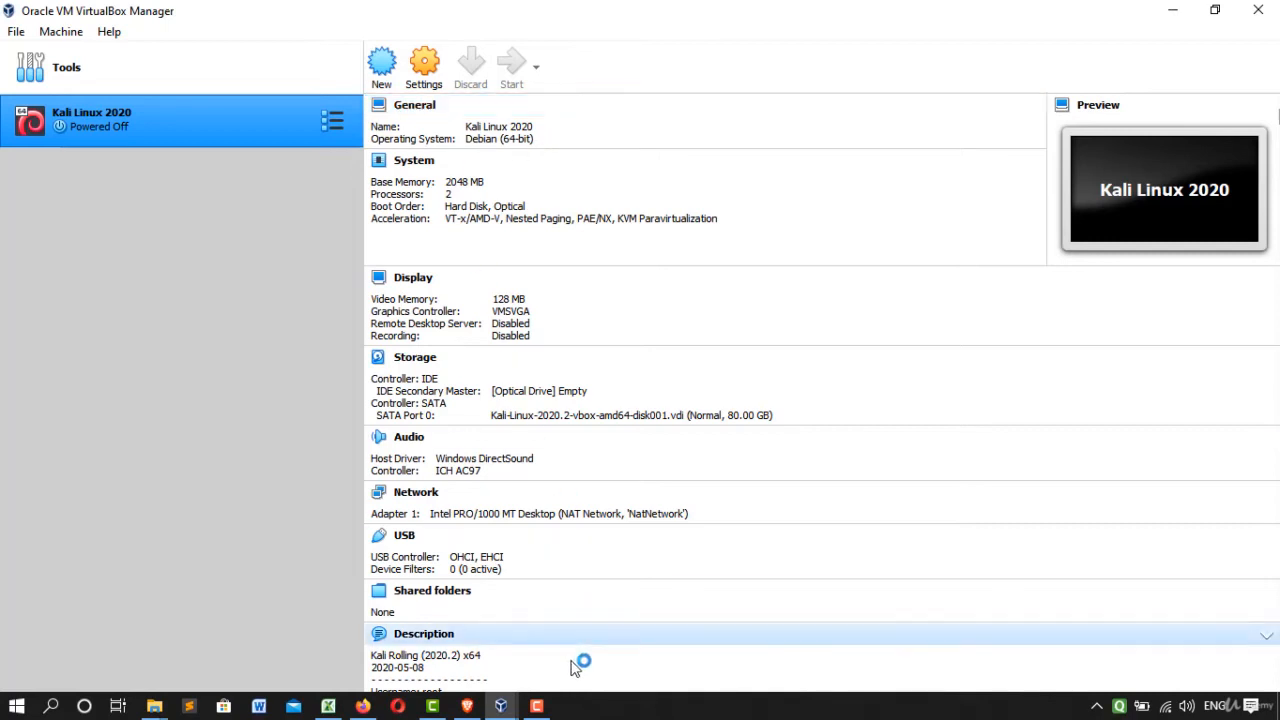
click(500, 706)
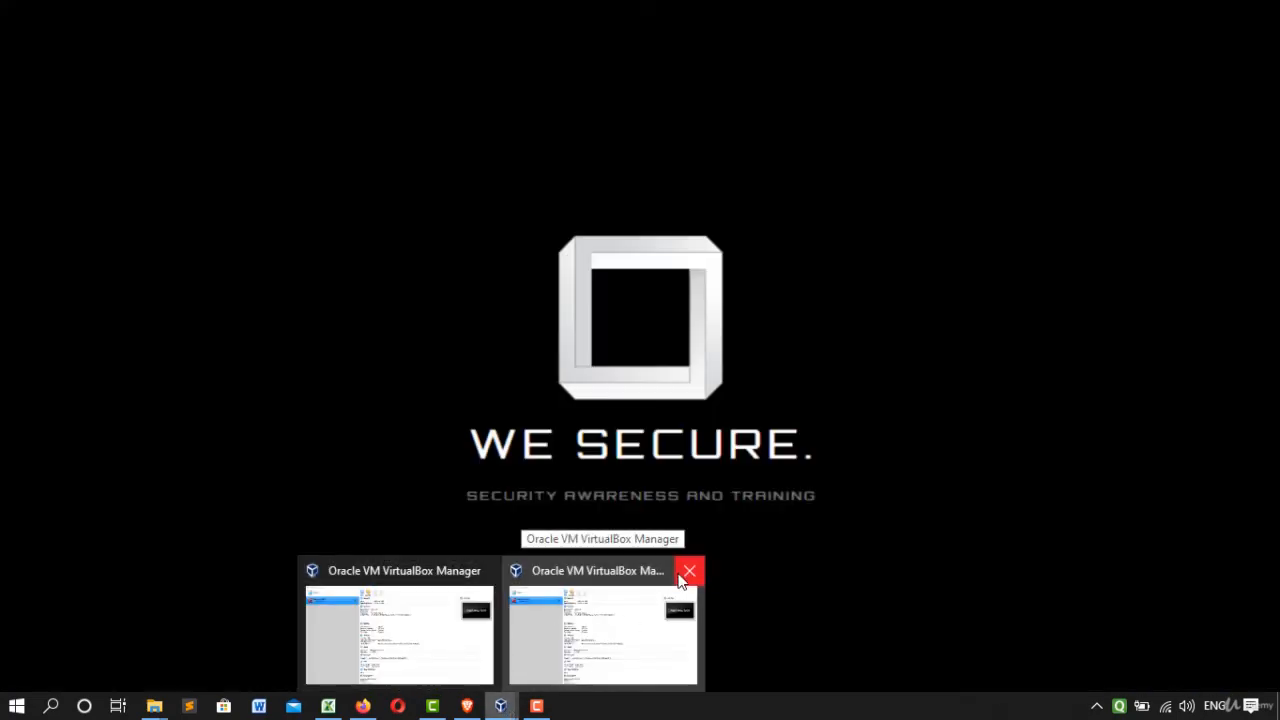
click(689, 572)
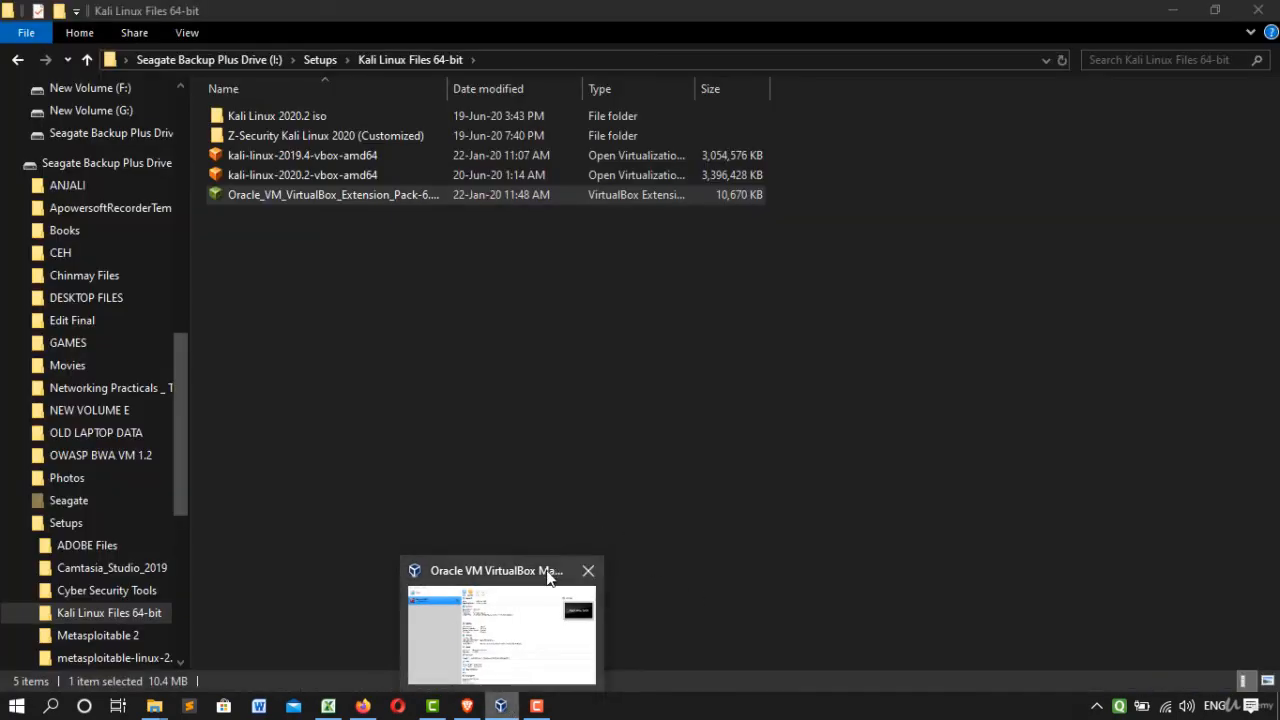
click(551, 572)
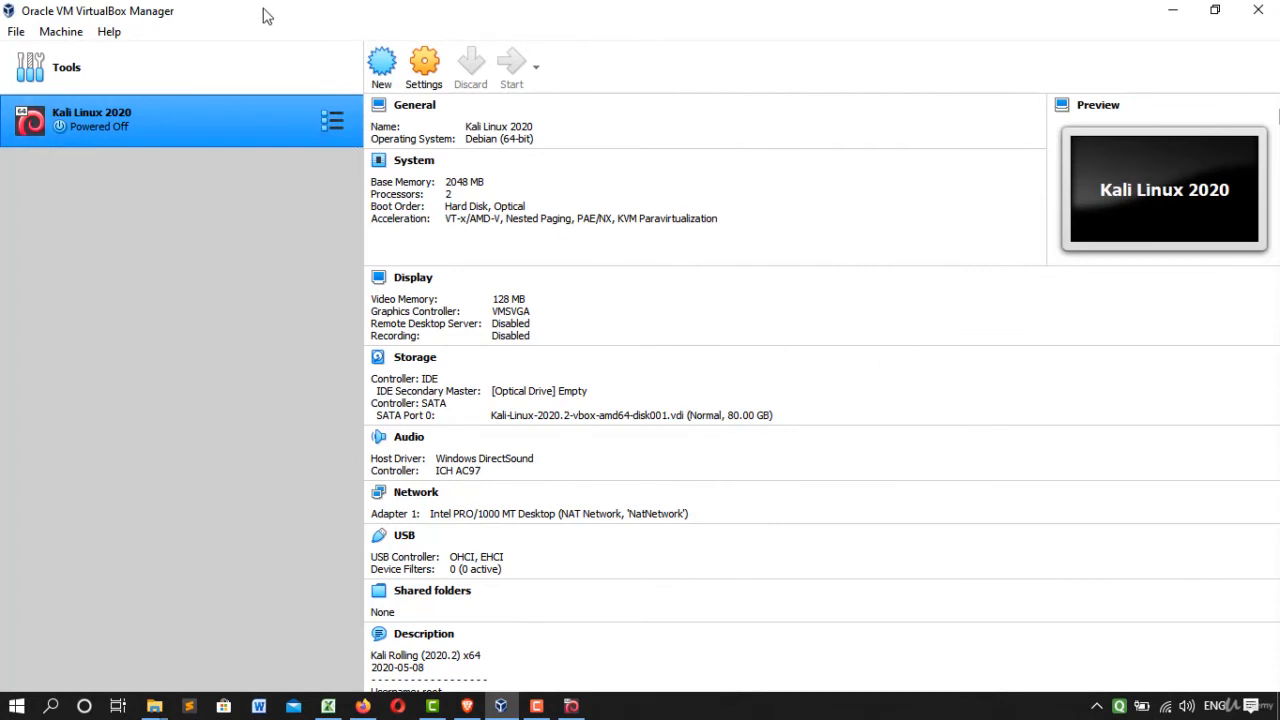
Bring up the Kali Linux 2020 machine window, maximize it, and boot the Kali GNU/Linux entry.
click(571, 706)
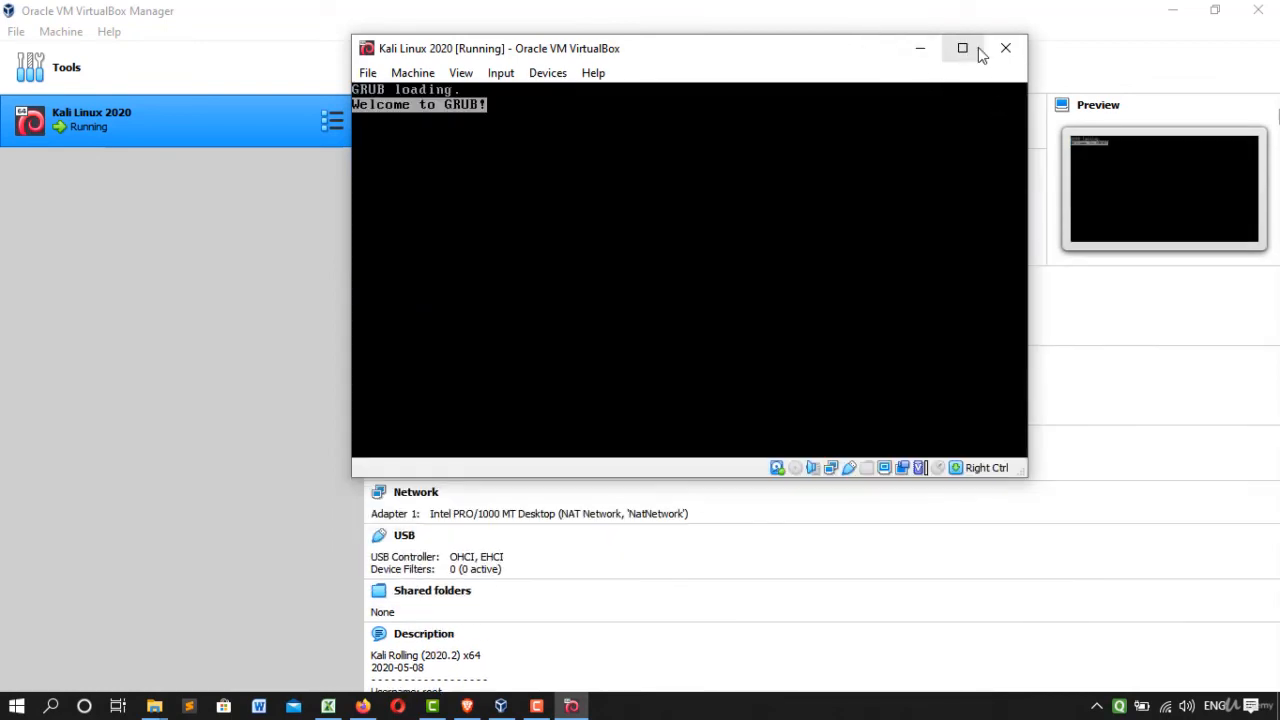
click(963, 48)
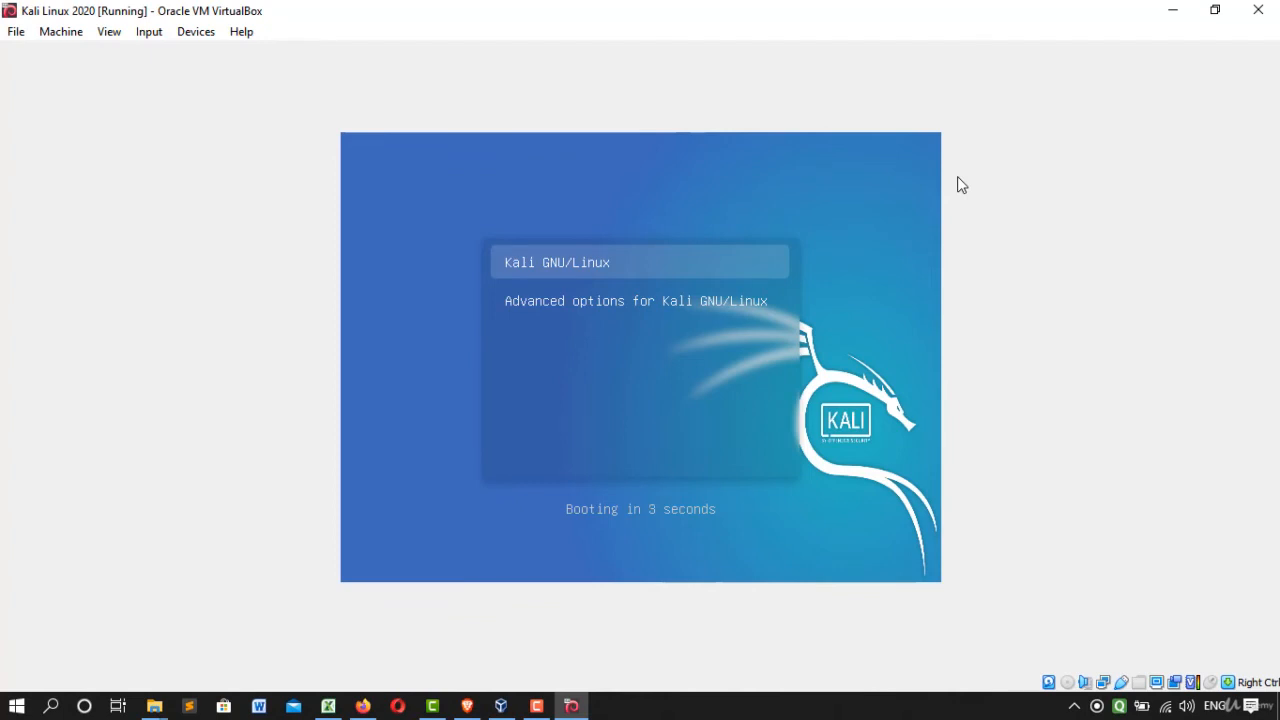
key(Return)
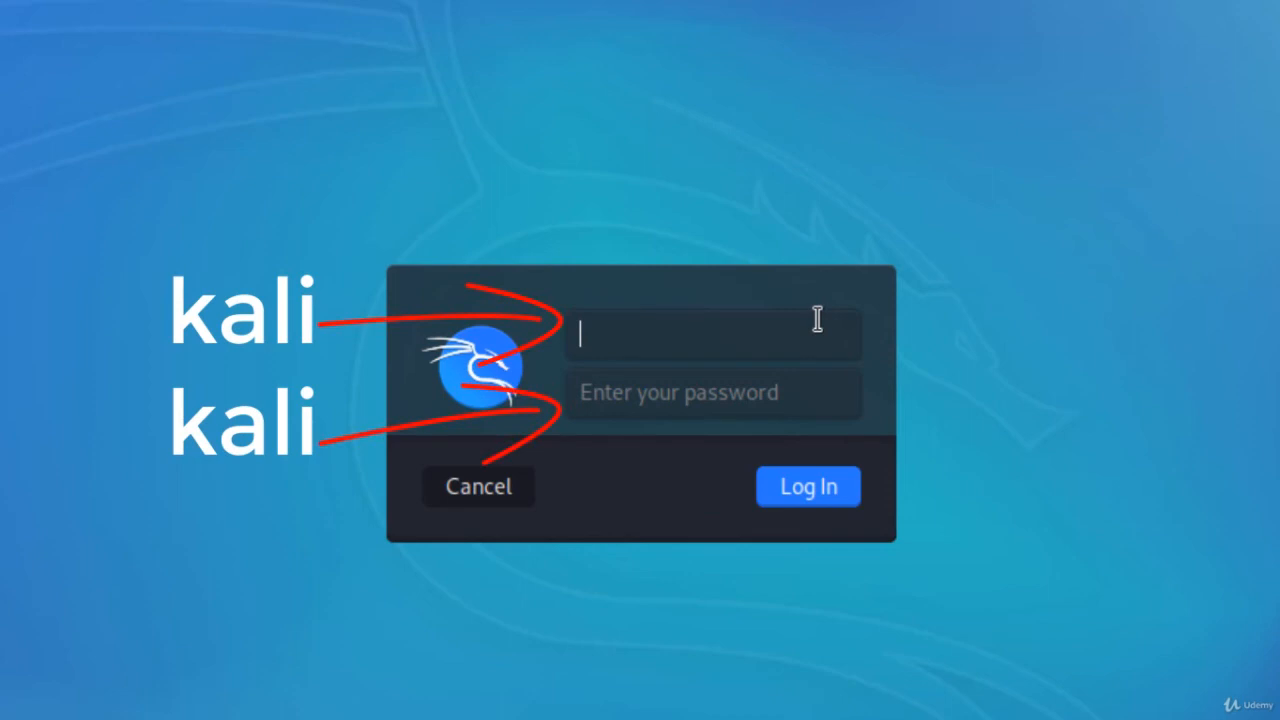
Log in to the Kali Linux desktop by entering the default username and the account password.
text(kali)
click(680, 380)
text(kal)
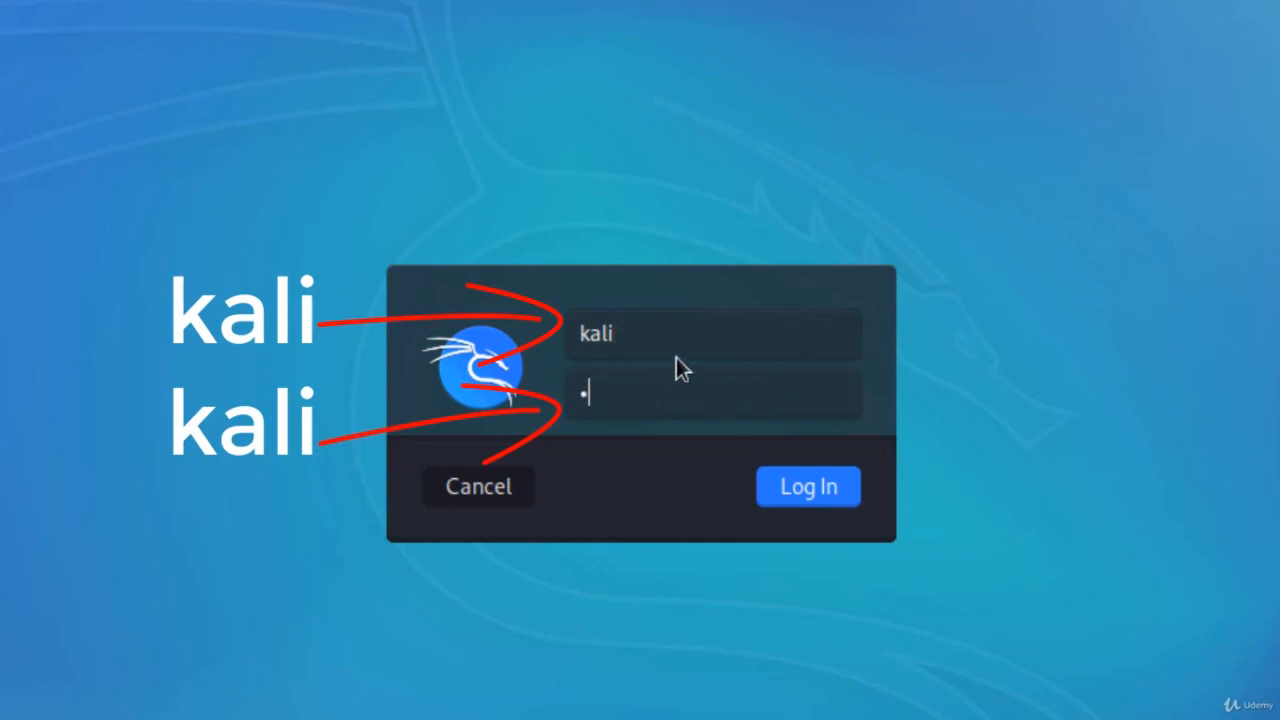
text(i)
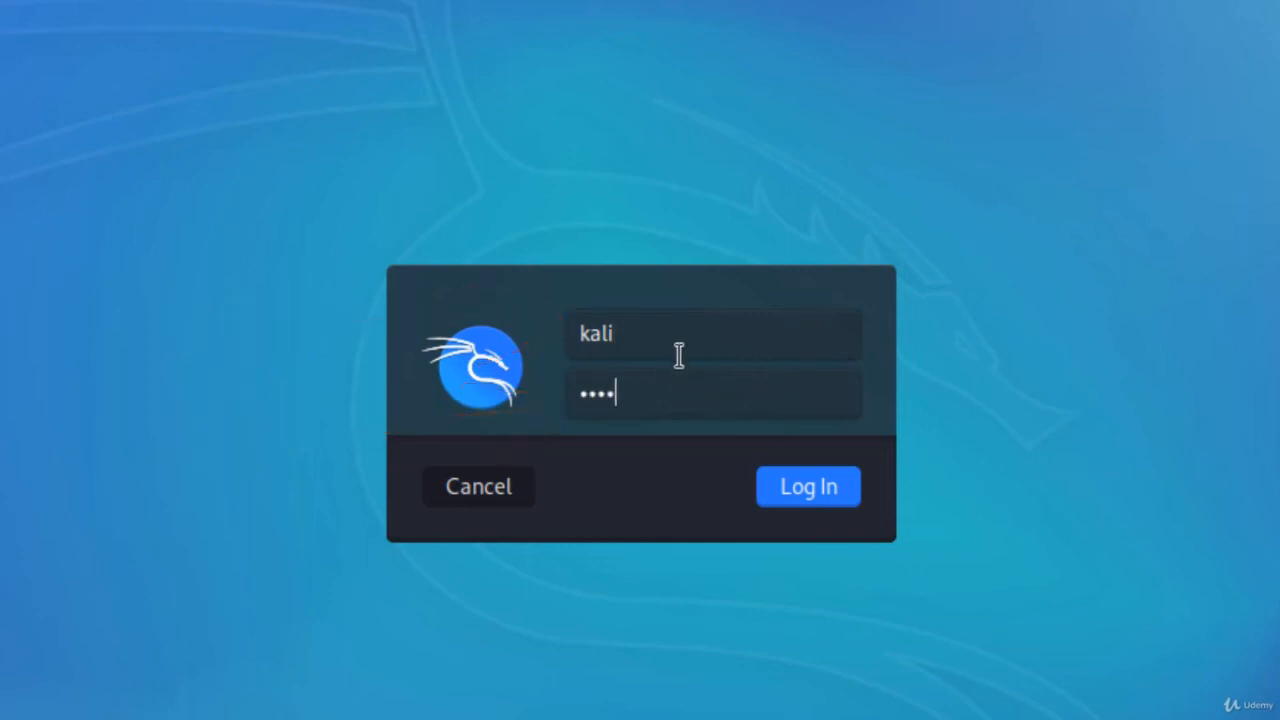
click(832, 497)
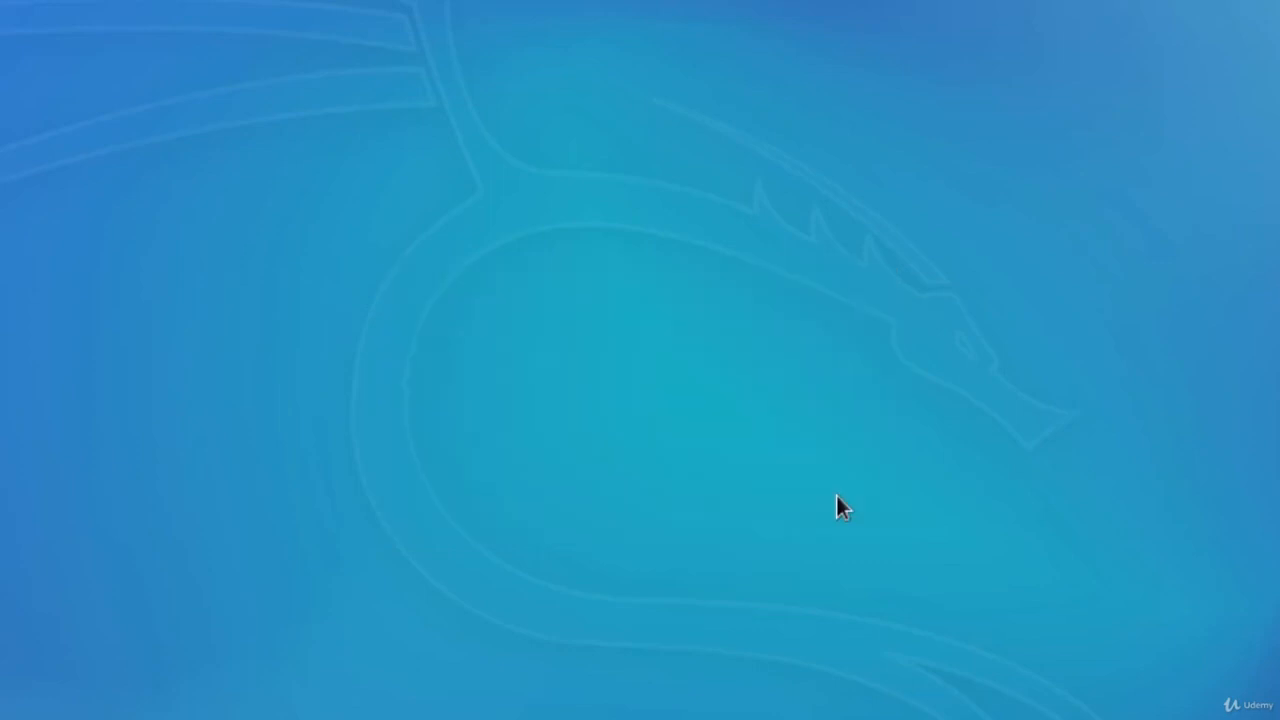